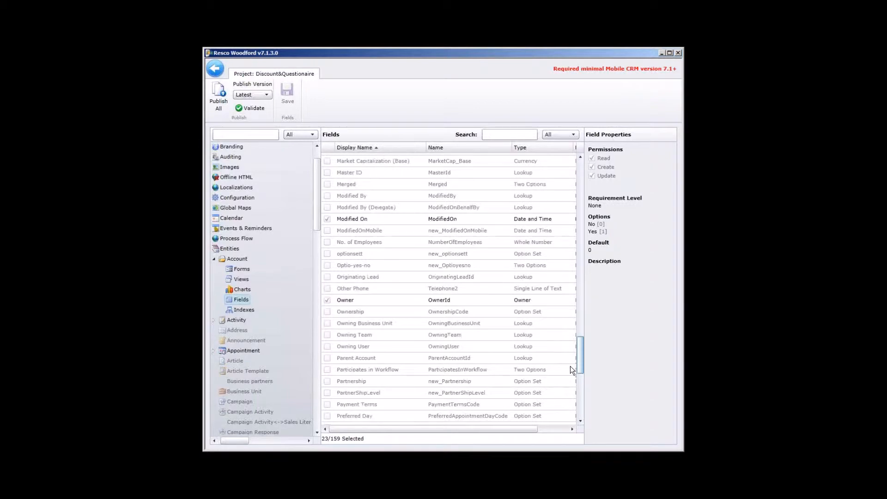
Step: Open the Account entity's Default edit form, check the Level field on it, and save and close the form
drag(570, 366, 573, 301)
click(242, 268)
double_click(387, 154)
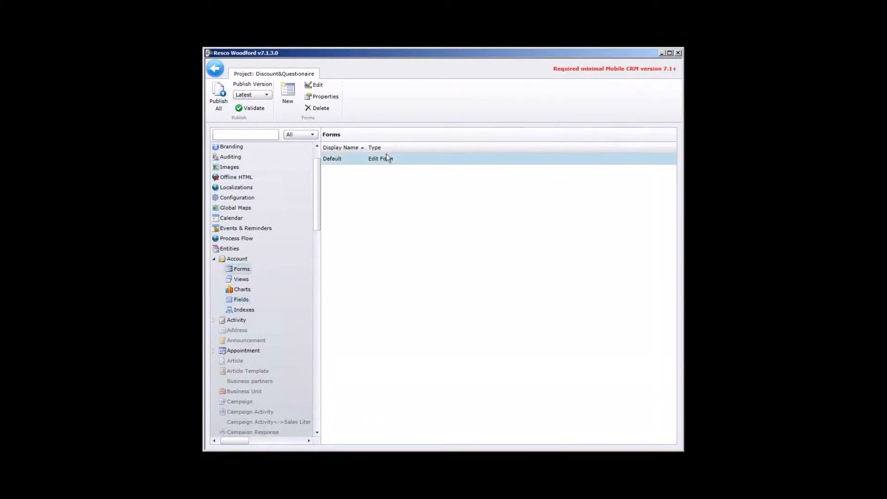
click(412, 331)
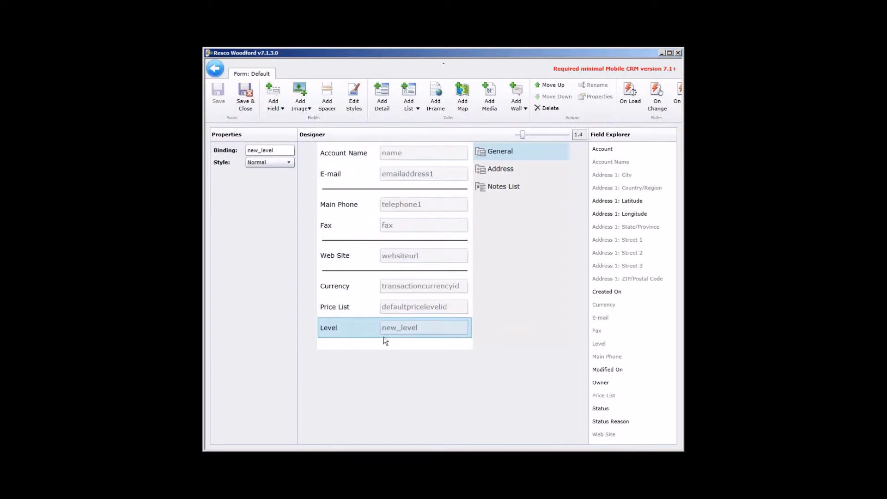
click(250, 102)
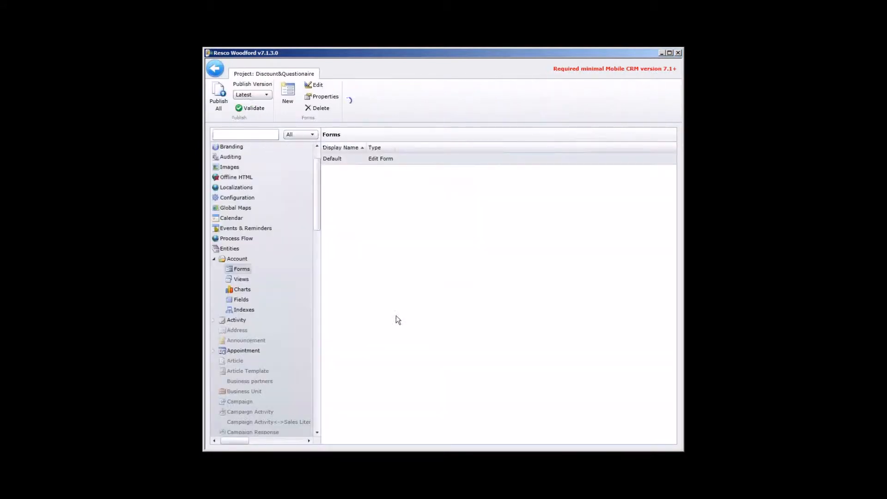
Step: Open the Order entity's Default form and bring up its On Change rule for editing
drag(317, 215, 317, 344)
click(215, 304)
double_click(411, 158)
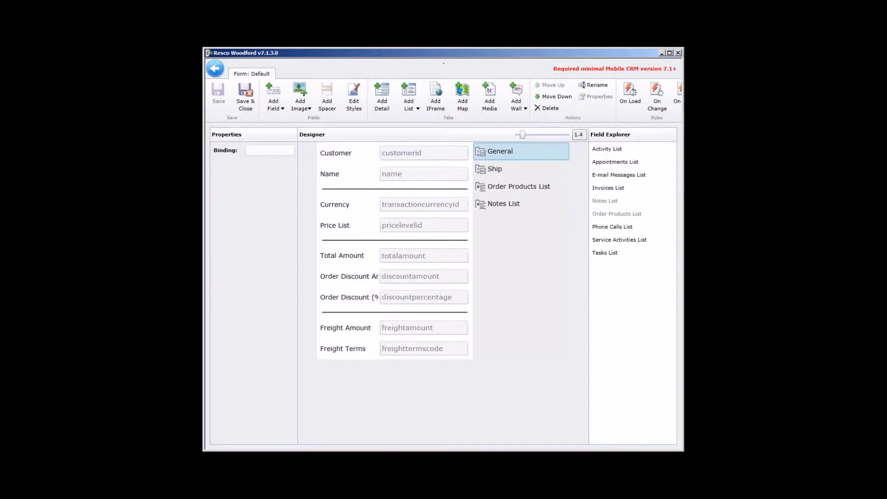
drag(683, 191, 711, 191)
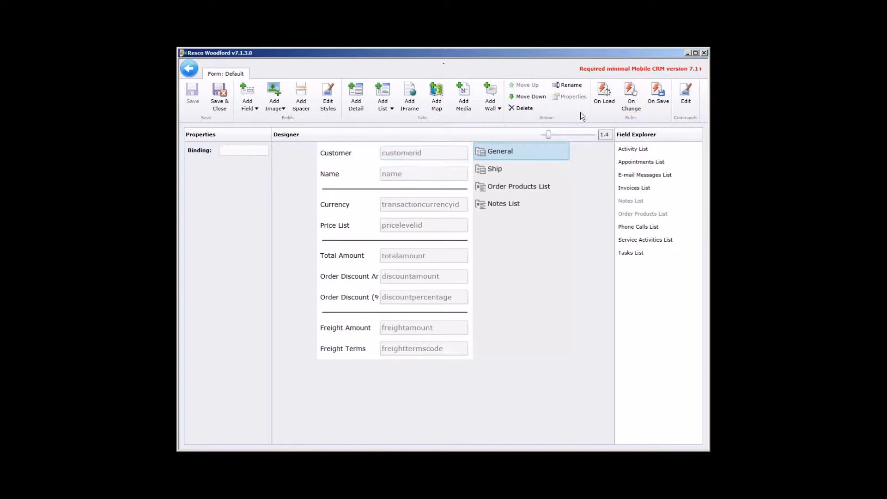
click(630, 105)
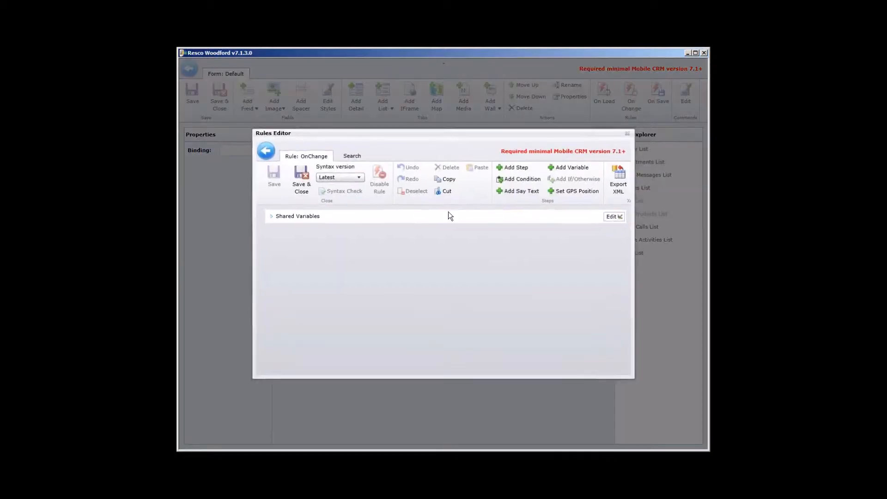
Step: Add a condition branch to the On Change rule and describe it as "First condition"
click(526, 181)
click(326, 235)
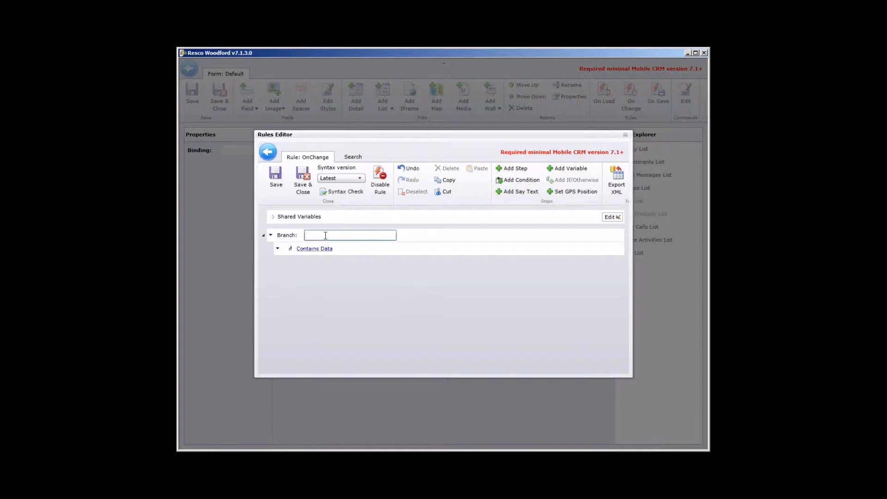
text(First condition)
Step: Define the branch's condition so that Entity.IsNew Equals True
click(313, 250)
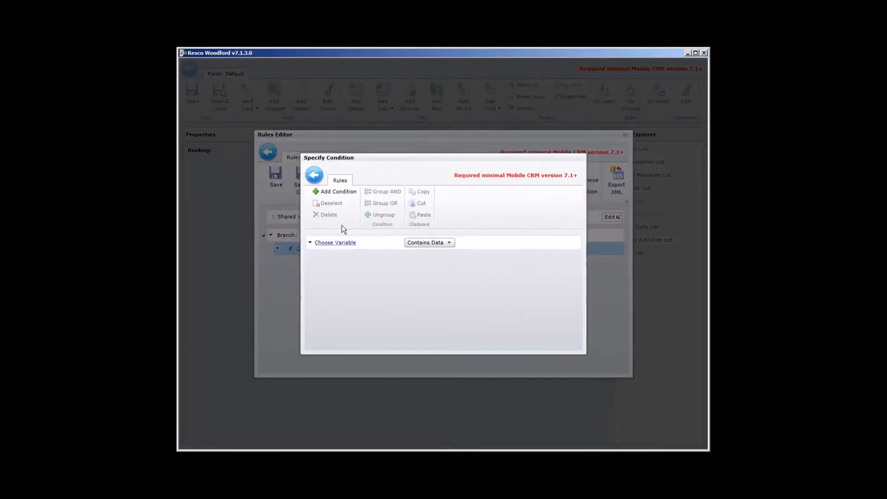
click(336, 243)
click(346, 264)
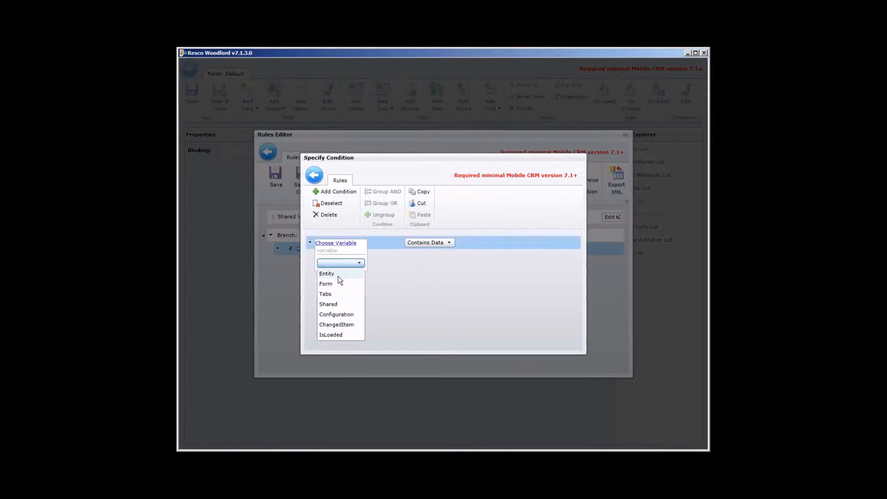
click(336, 274)
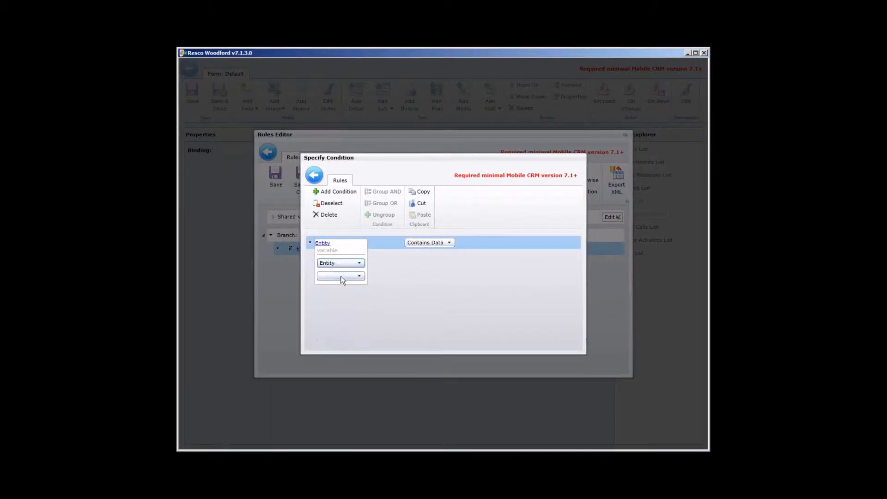
click(342, 276)
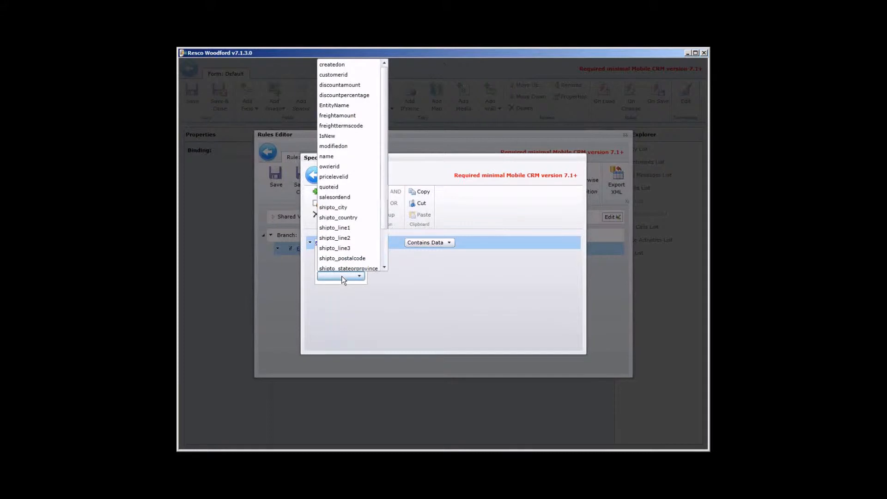
click(333, 137)
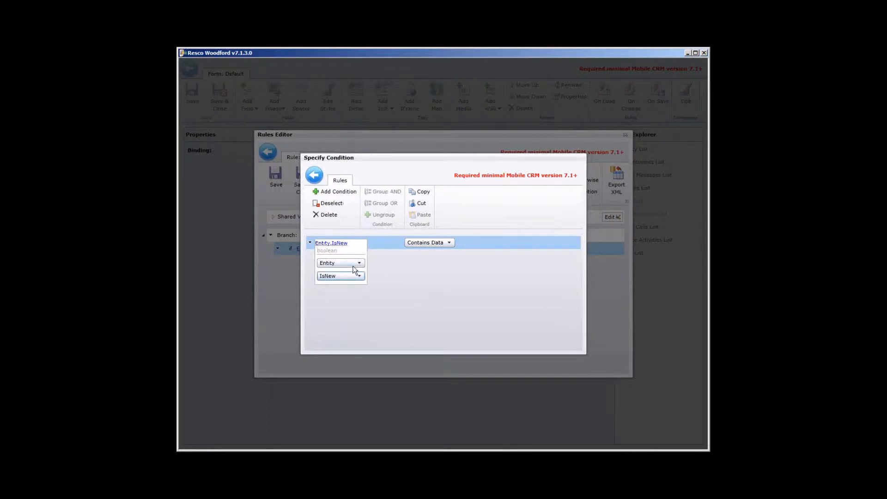
click(421, 243)
click(428, 274)
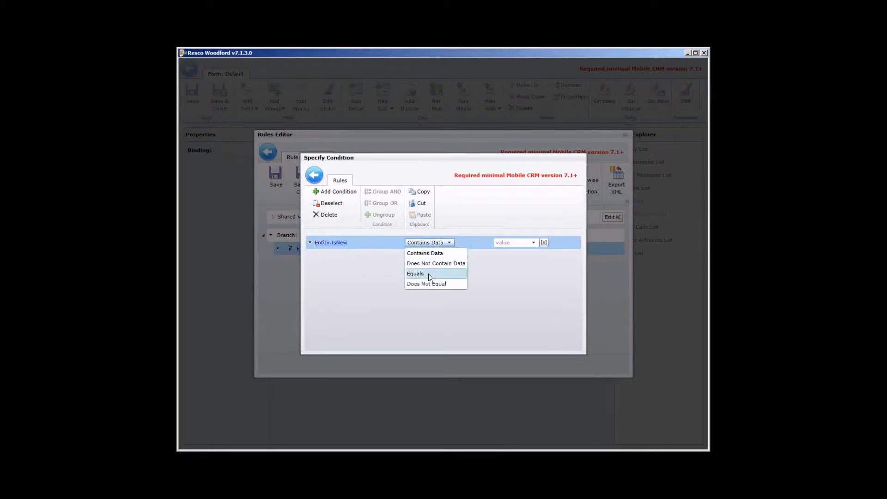
click(516, 242)
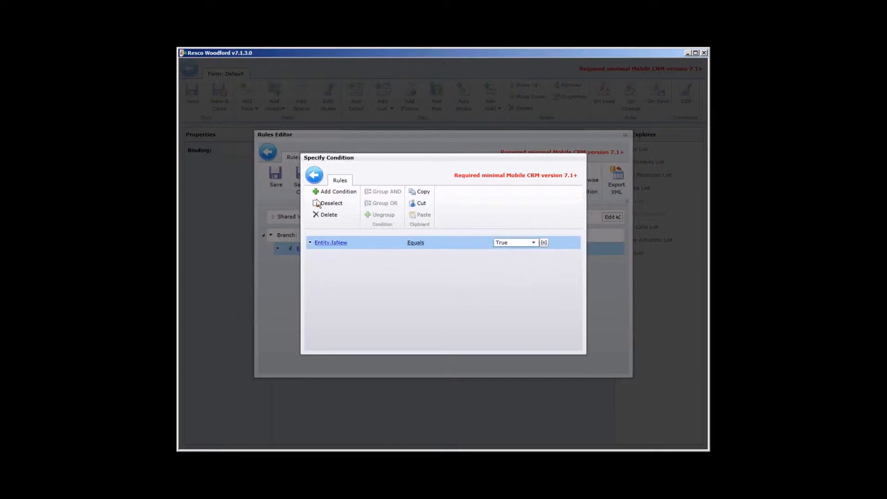
Step: Add a second condition requiring that Entity.customerid Contains Data, and return to the rule
click(349, 197)
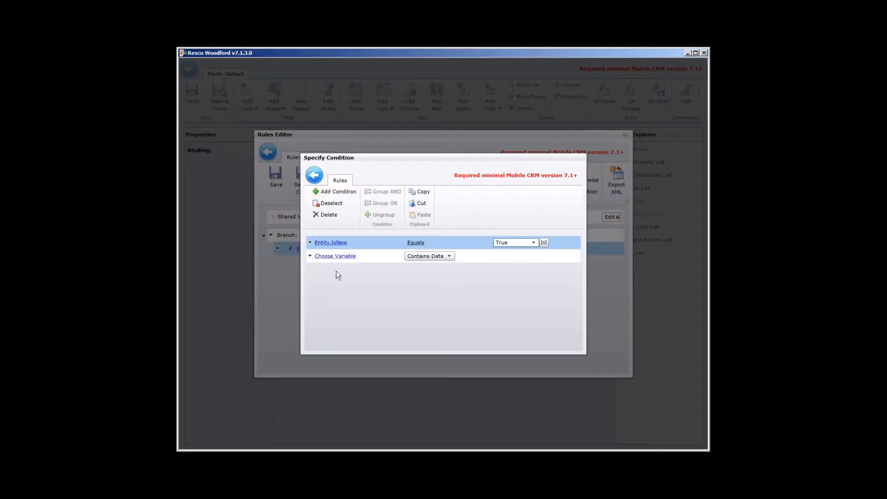
click(336, 256)
click(344, 277)
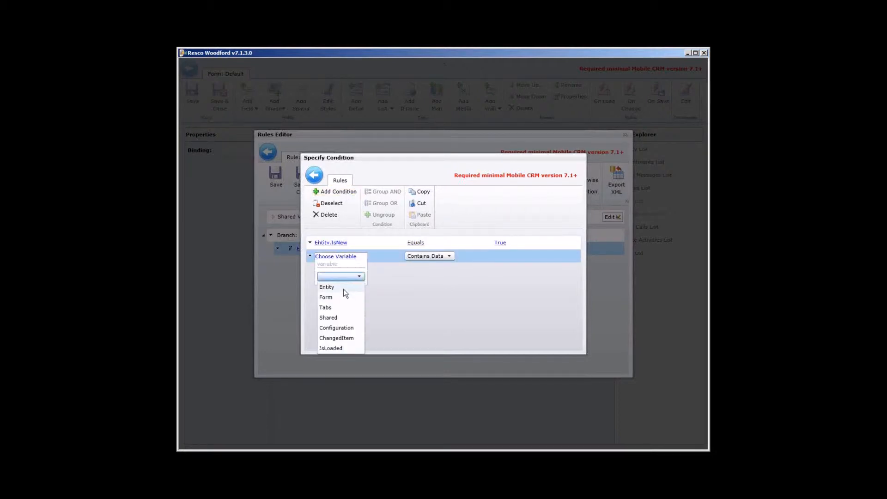
click(343, 288)
click(342, 289)
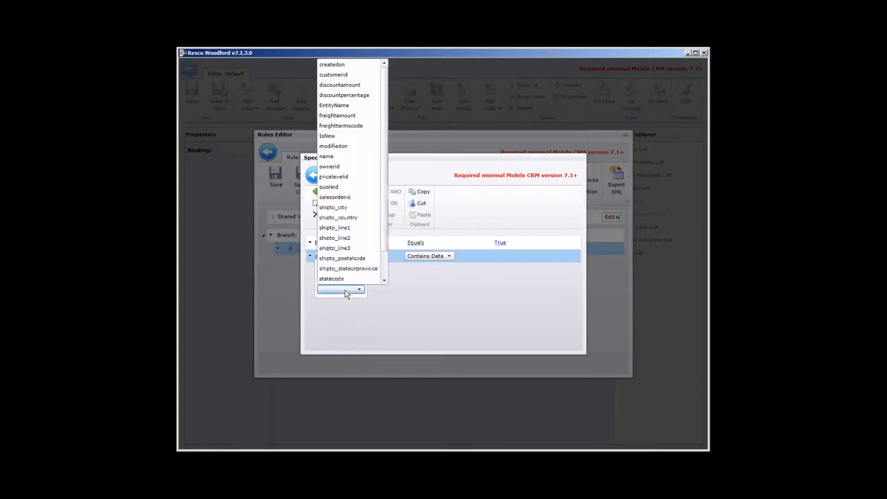
click(346, 75)
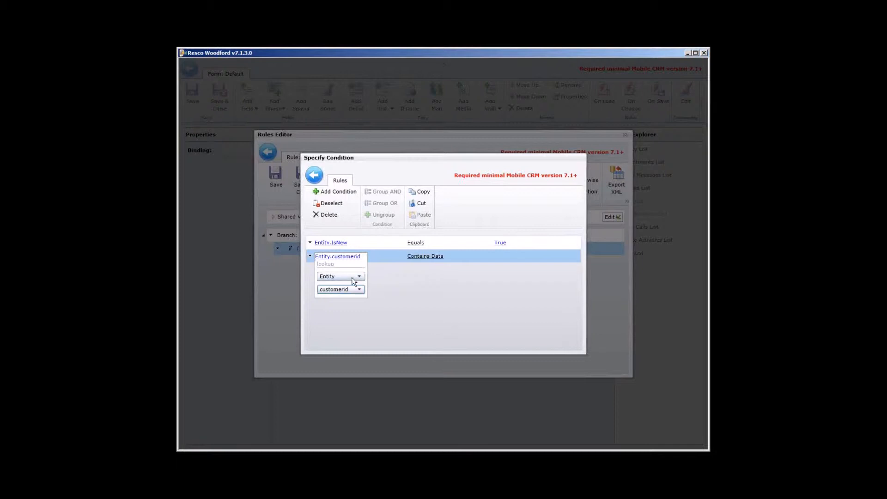
click(415, 256)
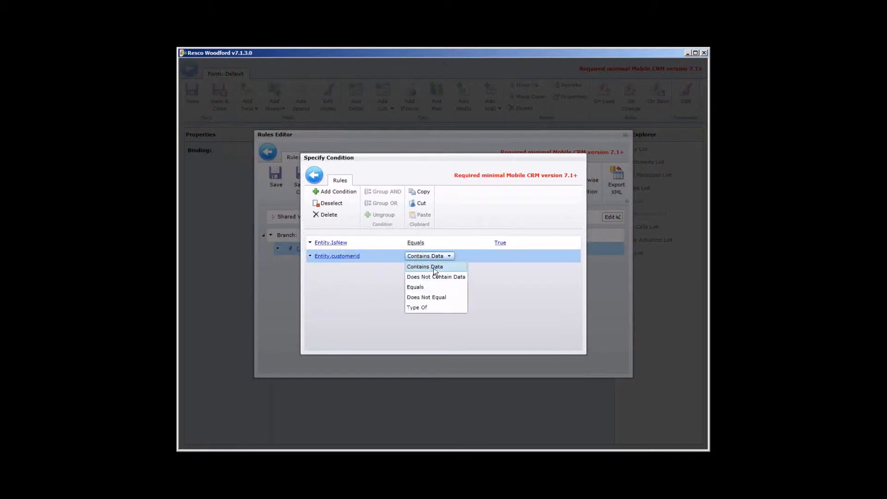
click(433, 267)
click(422, 256)
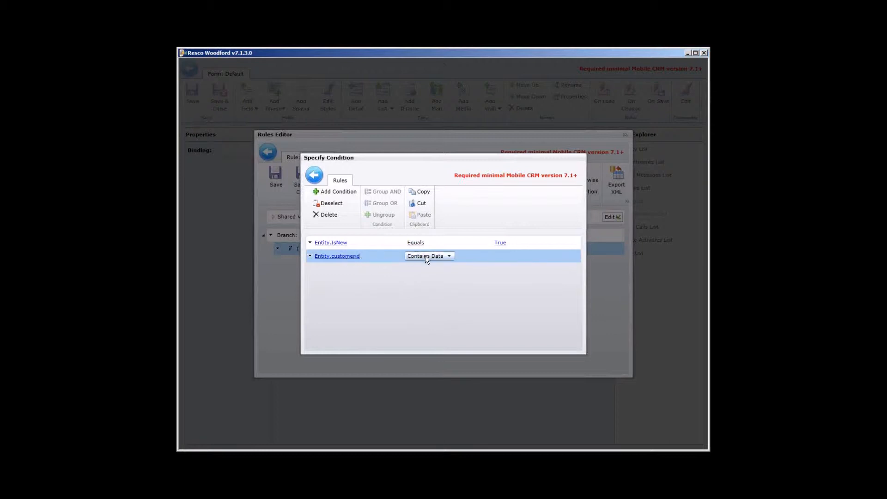
click(314, 175)
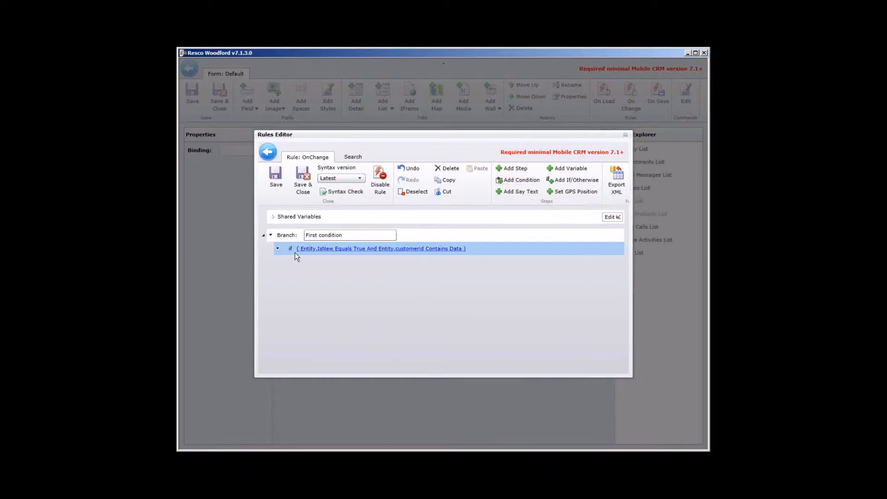
Step: Add a variable of type Entity named ParentAccount under the first condition, using the Load Reference operation
click(564, 168)
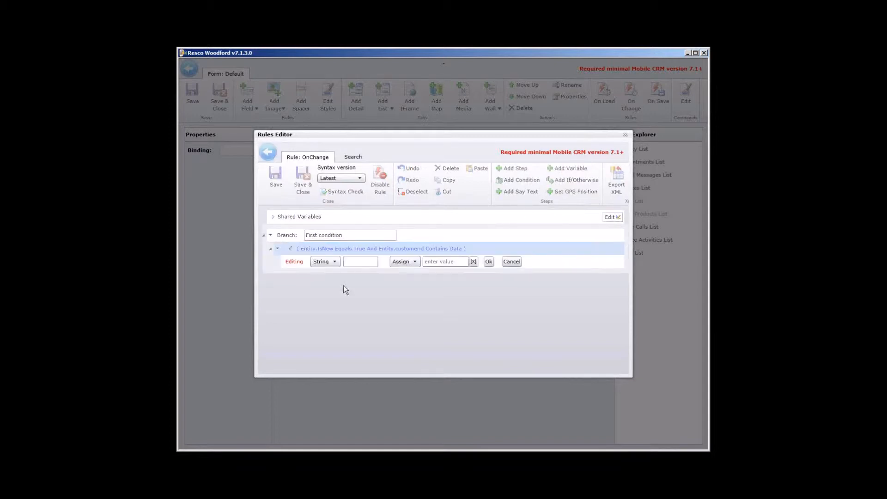
click(320, 265)
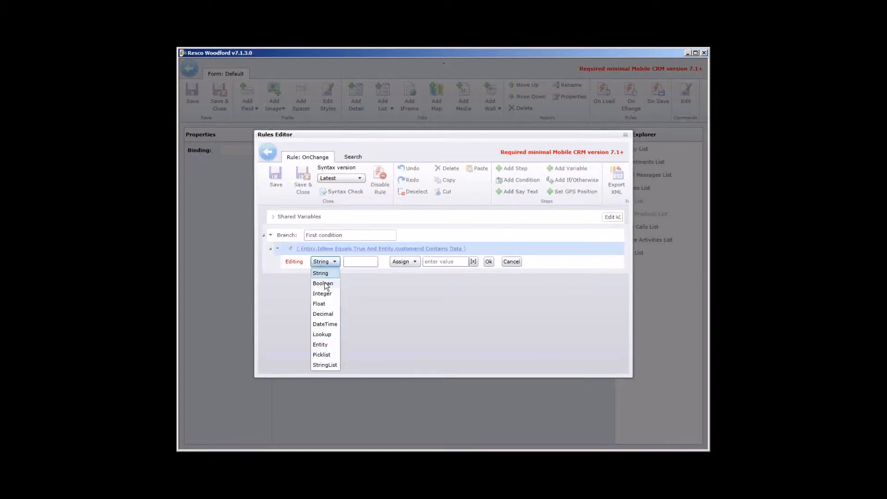
click(323, 348)
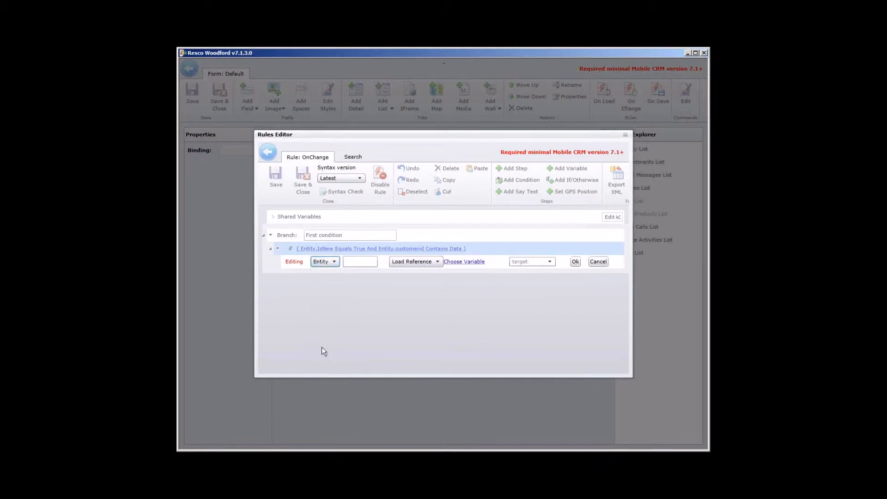
click(362, 261)
text(Parentc)
text(ccount)
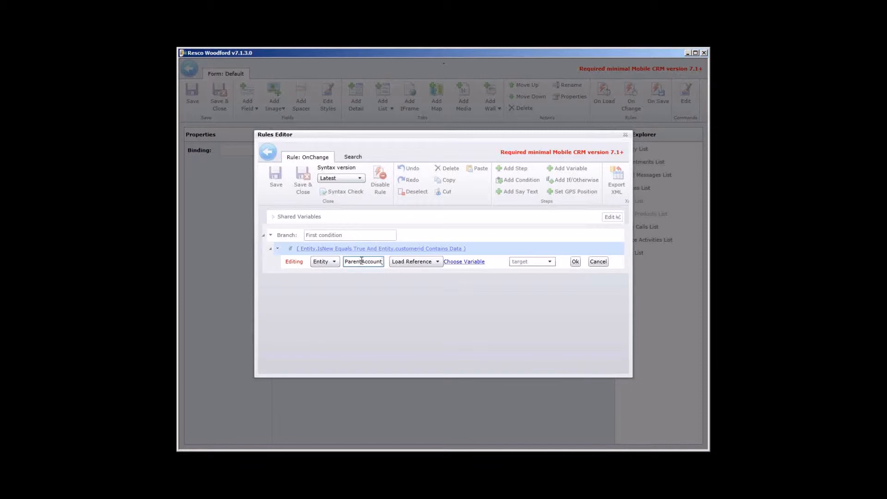
click(432, 263)
click(435, 263)
Step: Load the ParentAccount variable from Entity.customerid with account as the target, and confirm the variable
click(447, 261)
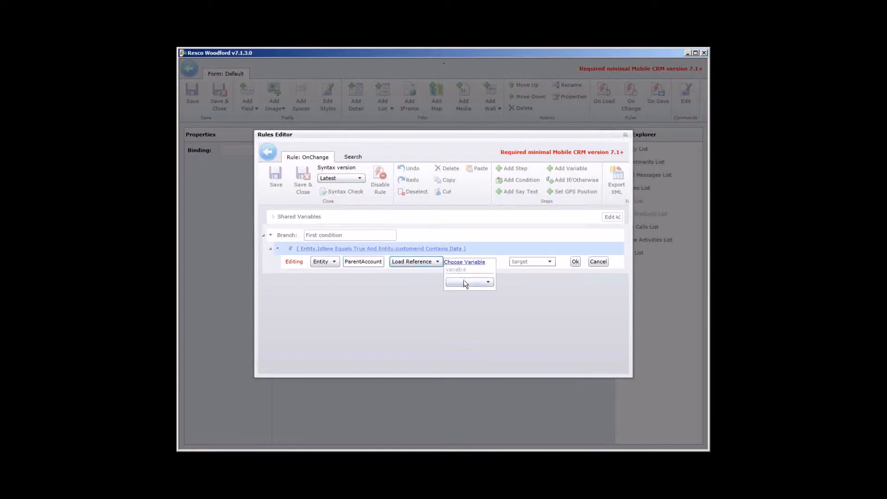
click(464, 280)
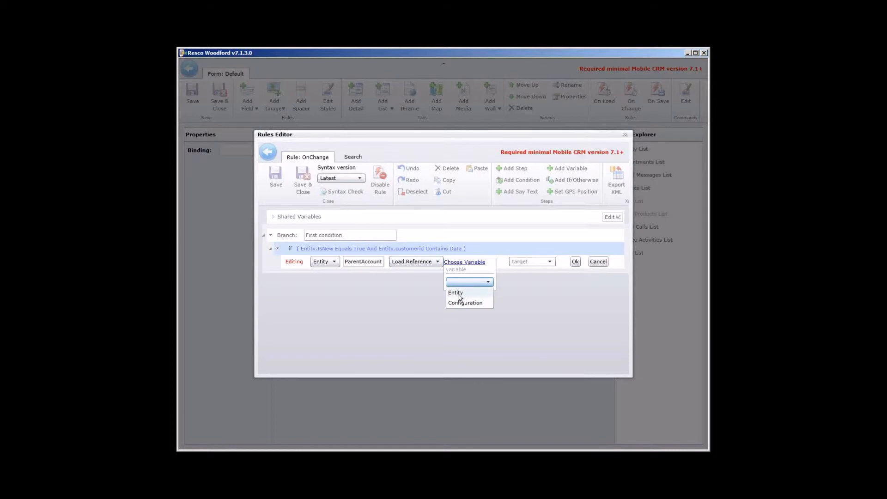
click(459, 293)
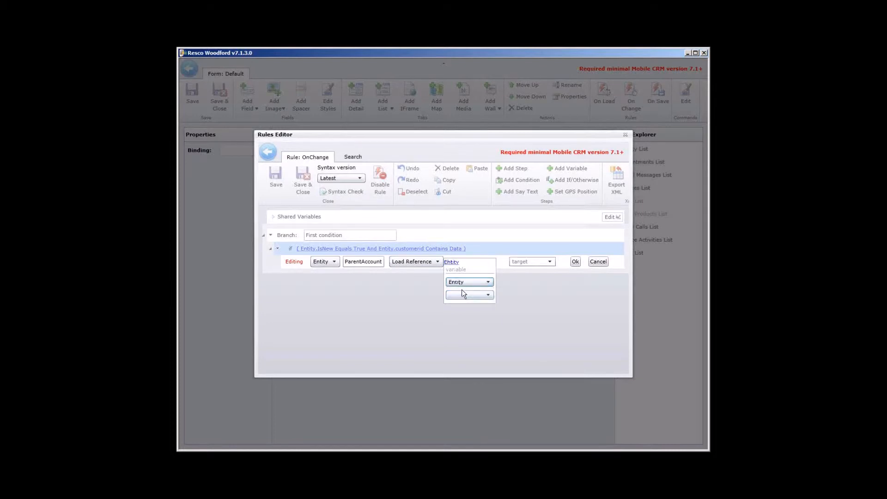
click(458, 295)
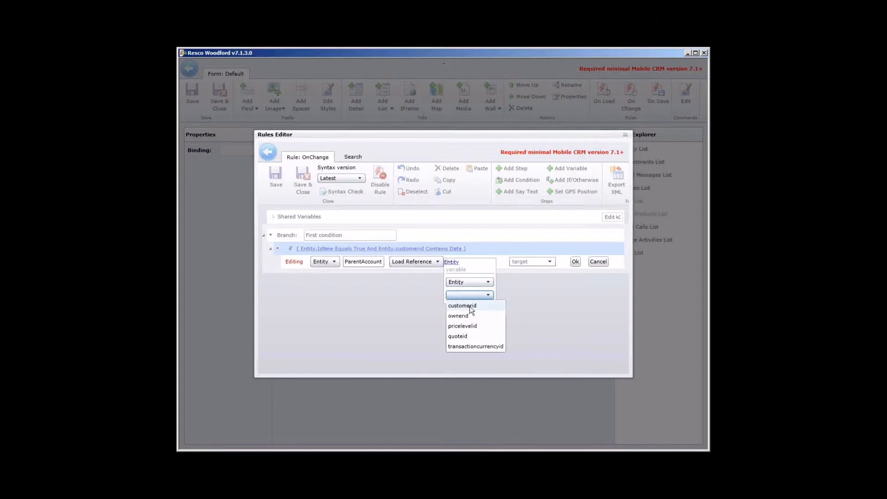
click(472, 306)
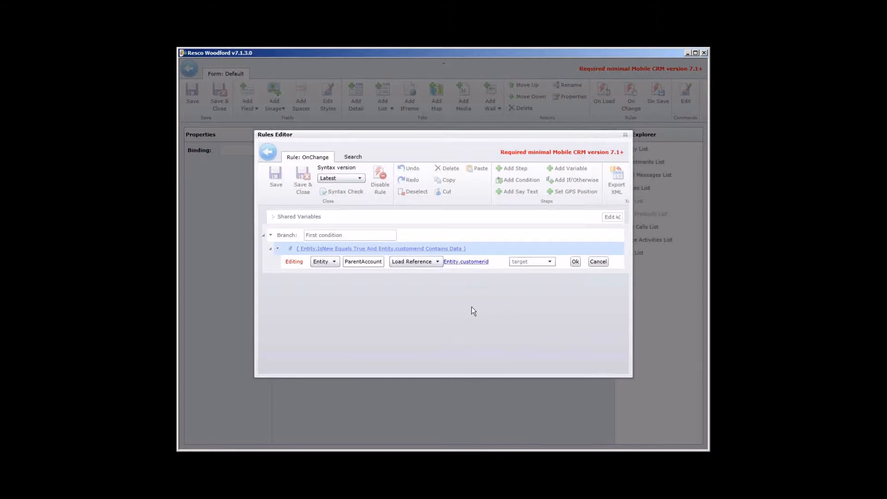
click(541, 261)
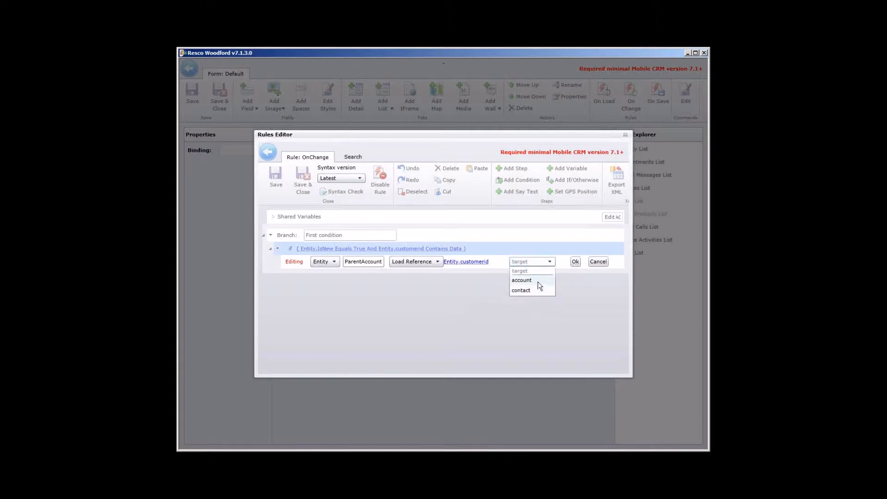
click(538, 281)
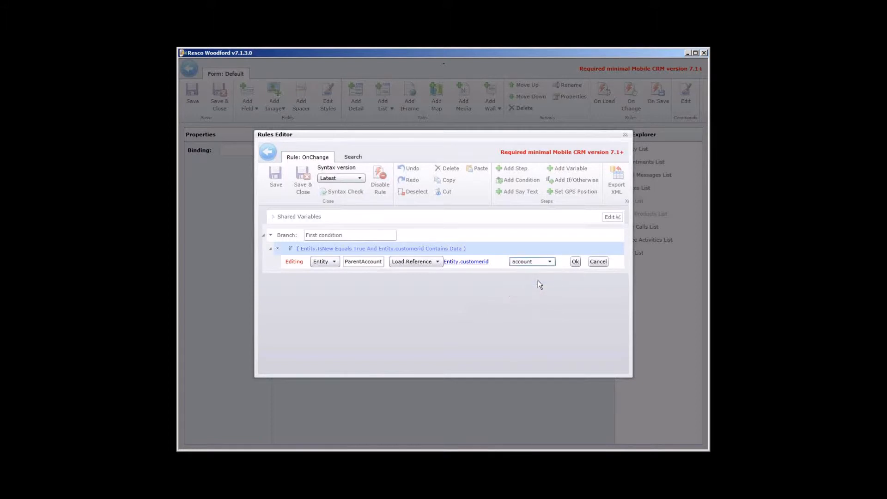
click(574, 262)
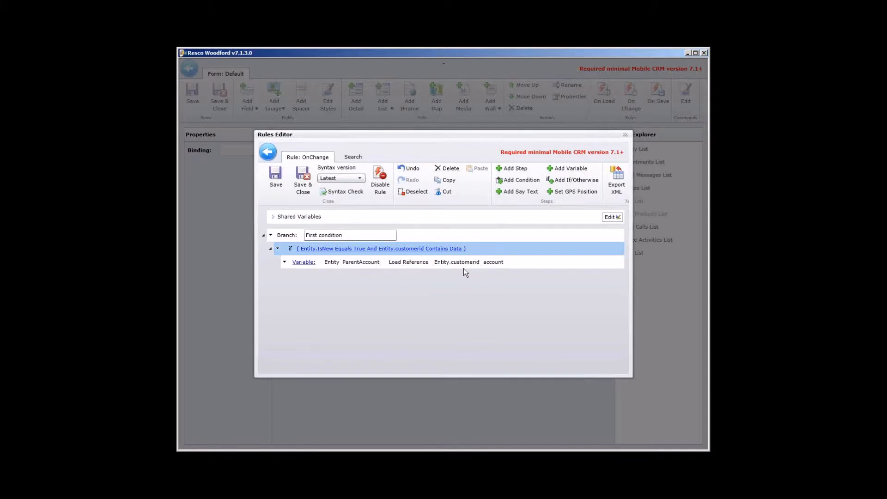
Step: Add a nested condition branch below the ParentAccount variable, described as "Checking the level of account and assigning the percentage"
click(502, 267)
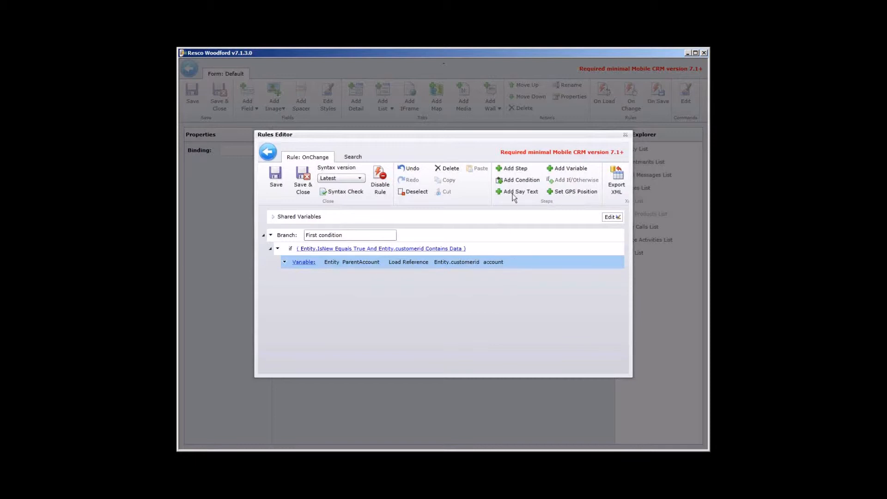
click(518, 182)
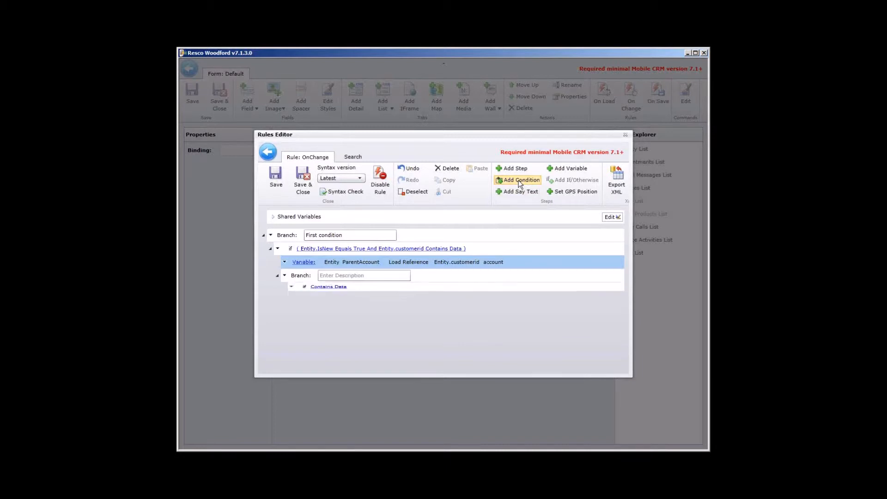
click(347, 277)
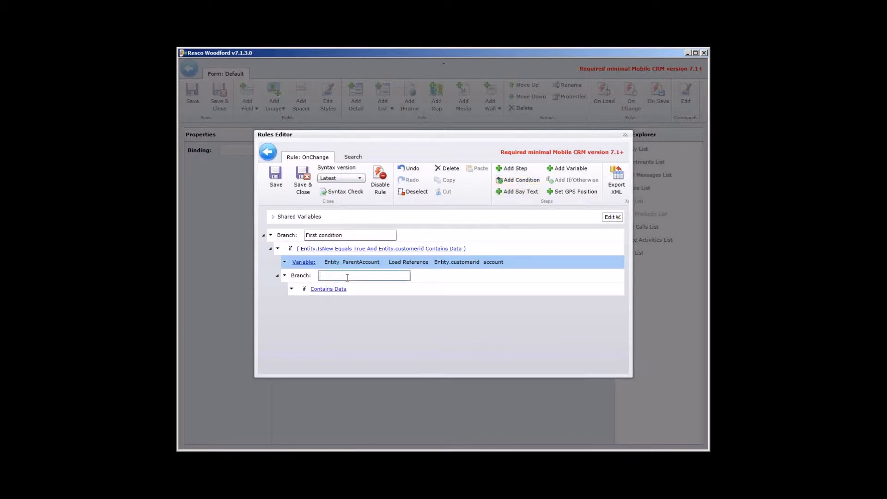
text(Checking the ievel of account and assigning t)
key(BackSpace)
text(the)
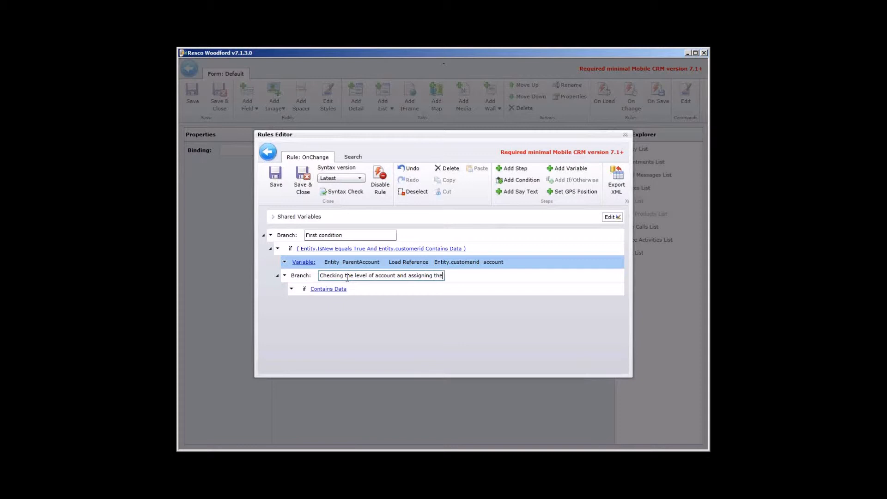
text( pereentage)
click(334, 289)
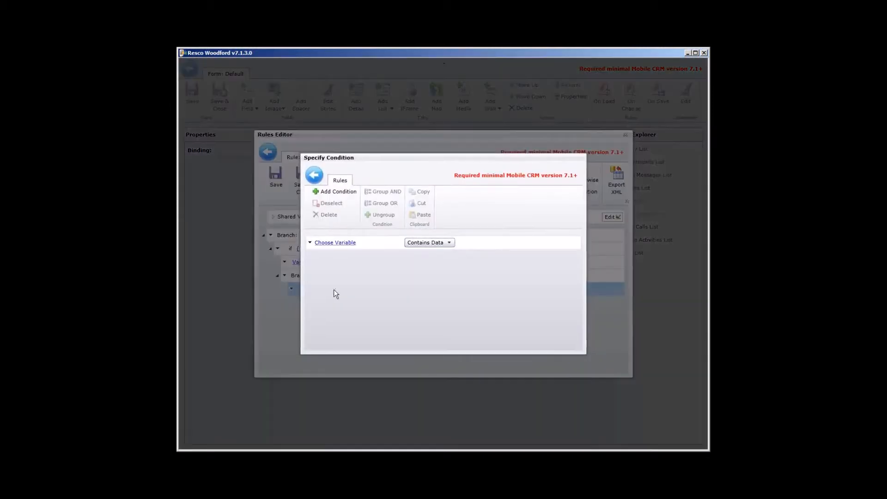
click(319, 175)
click(586, 313)
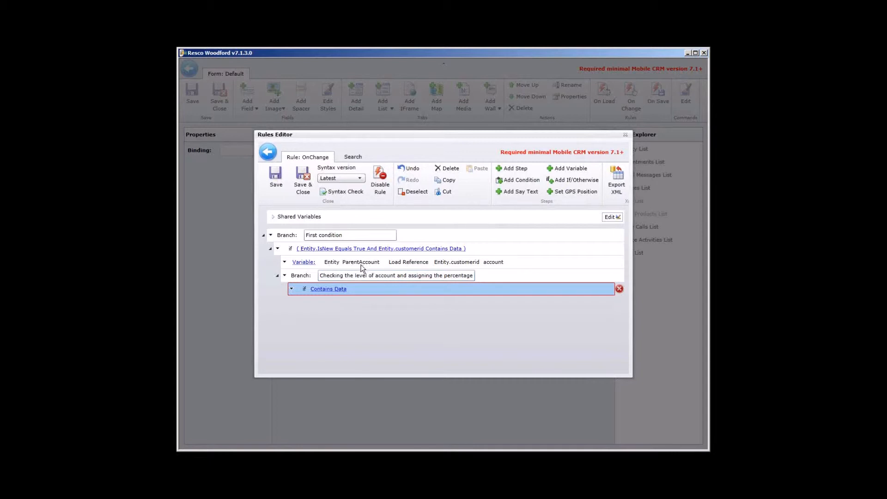
Step: Choose ParentAccount.new_level as the variable of the nested branch's empty condition
click(323, 289)
click(340, 244)
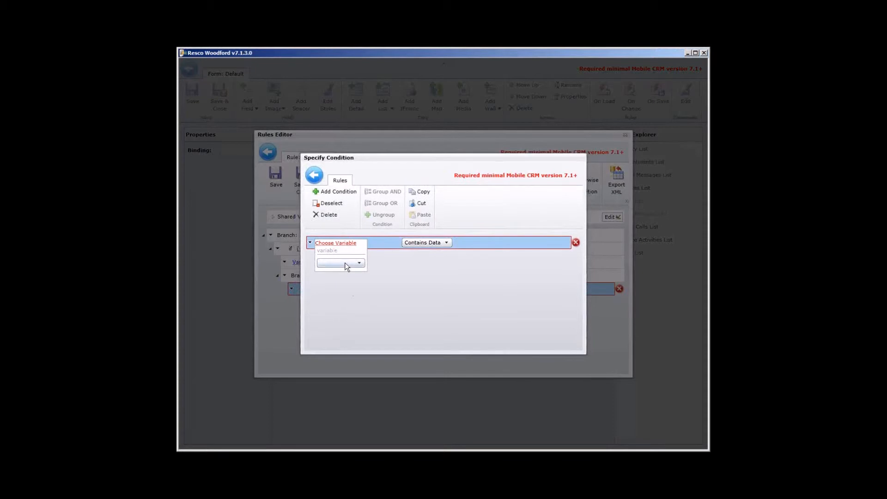
click(345, 264)
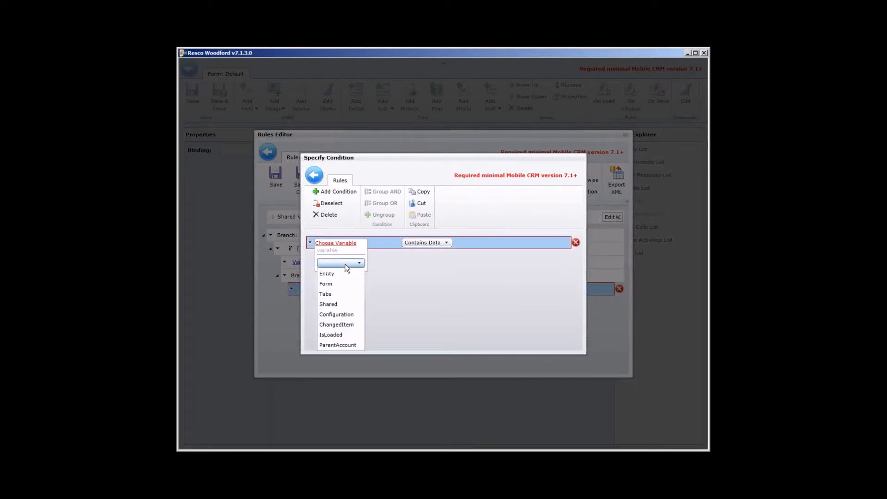
click(340, 345)
click(339, 346)
click(352, 278)
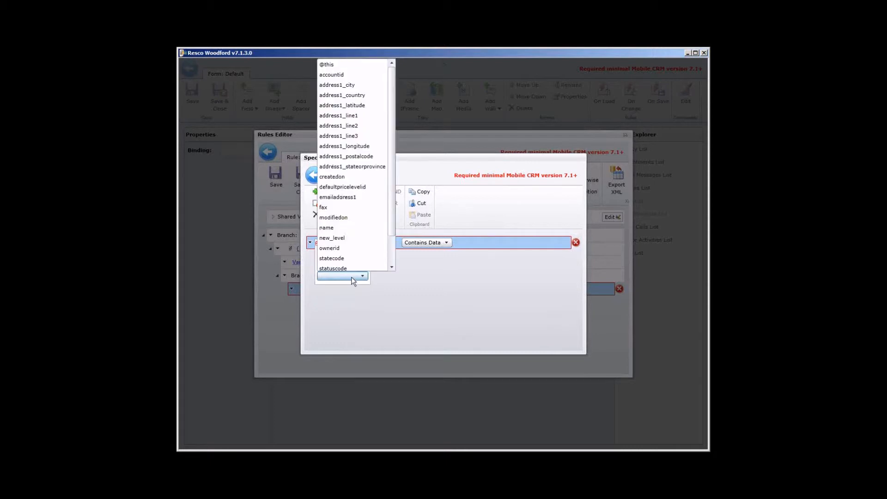
drag(395, 146, 392, 185)
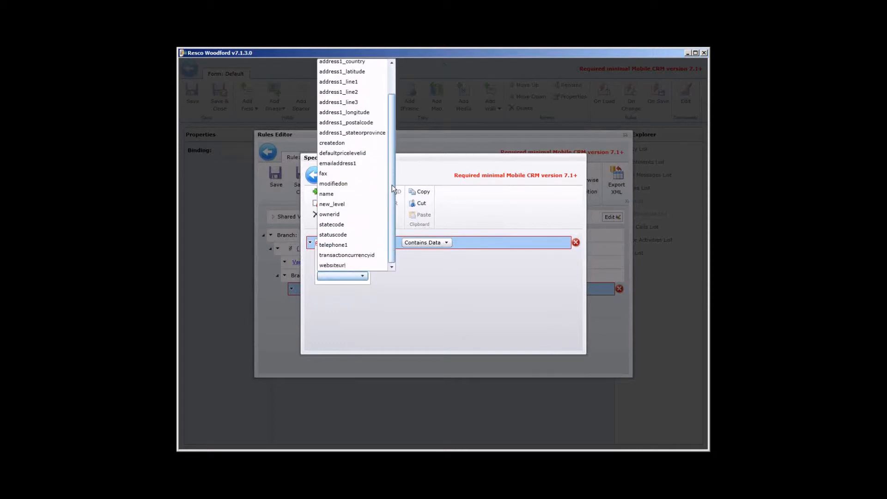
click(347, 205)
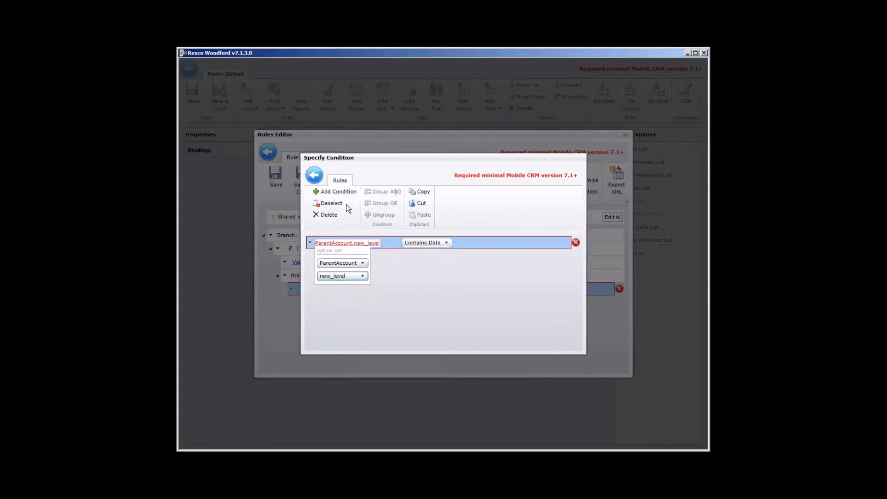
Step: Set the new_level condition to Equals Gold and return to the rule
click(421, 240)
click(423, 242)
click(430, 276)
click(513, 242)
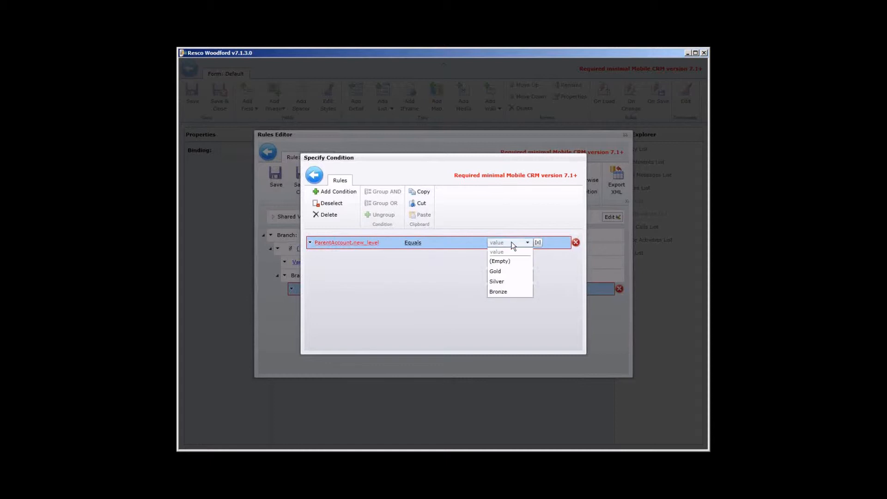
click(511, 276)
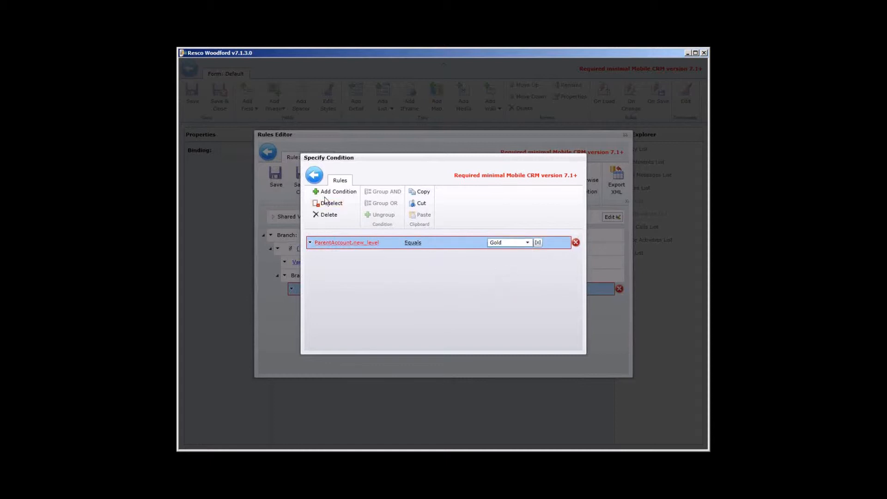
click(319, 178)
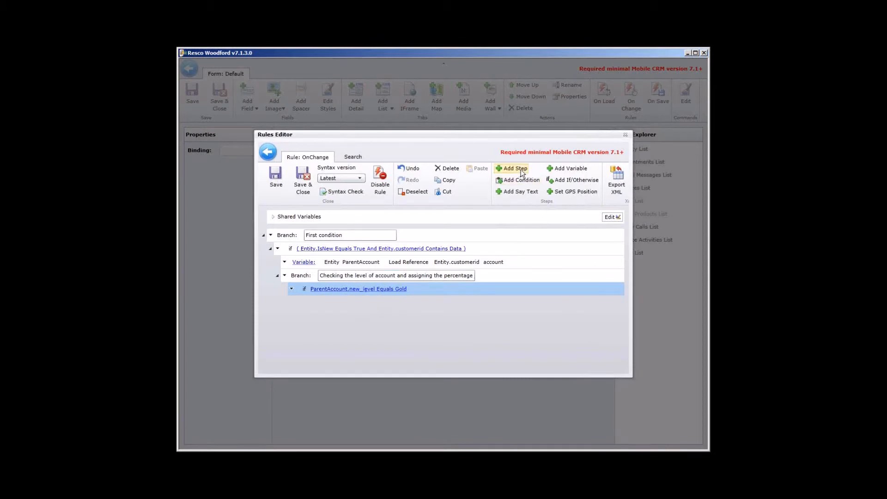
Step: Add a step under the Gold condition that assigns 20 to Entity.discountpercentage
click(522, 170)
click(355, 303)
click(362, 323)
click(358, 335)
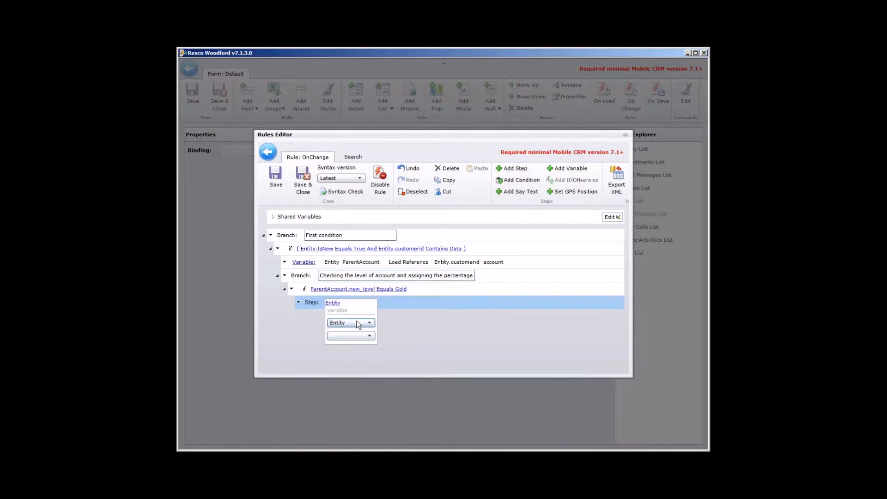
click(363, 336)
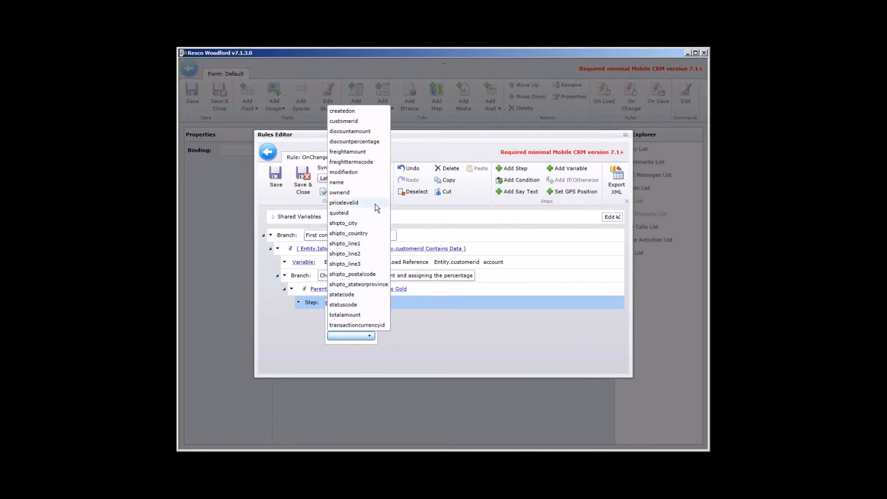
click(374, 141)
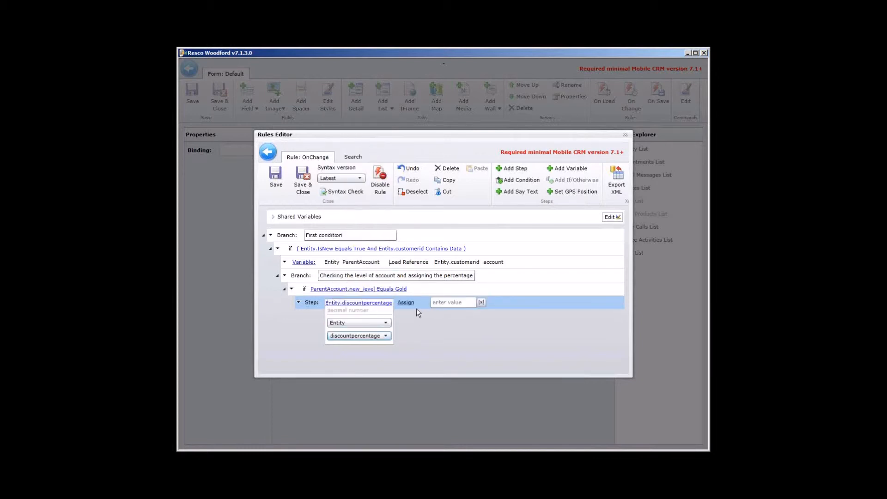
click(452, 303)
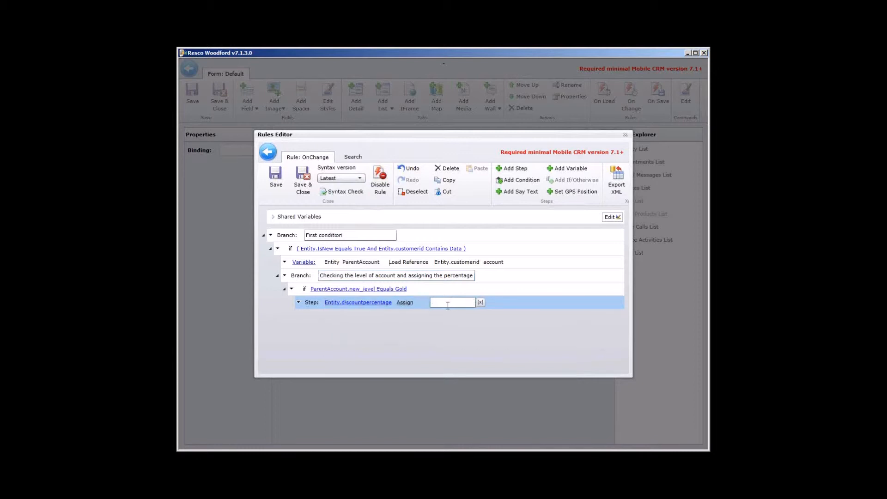
text(20)
Step: Add an otherwise-if branch after the Gold condition and choose ParentAccount.new_level as its condition variable
click(483, 289)
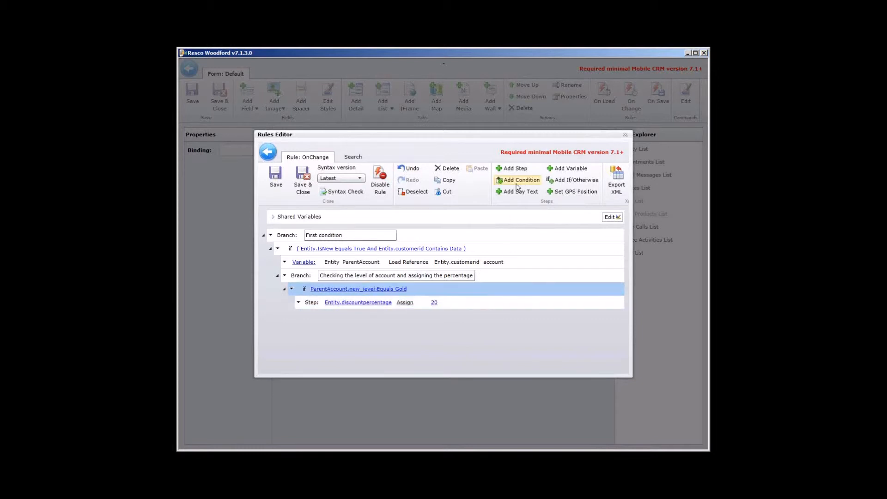
click(569, 179)
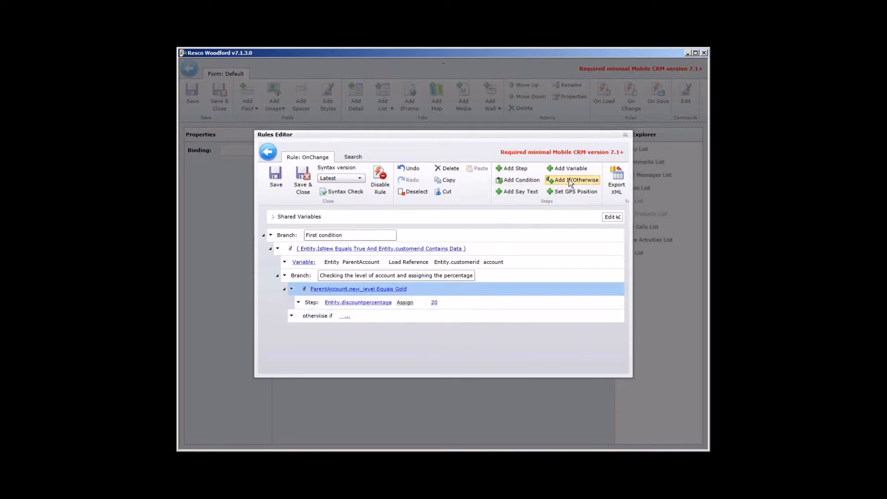
click(347, 317)
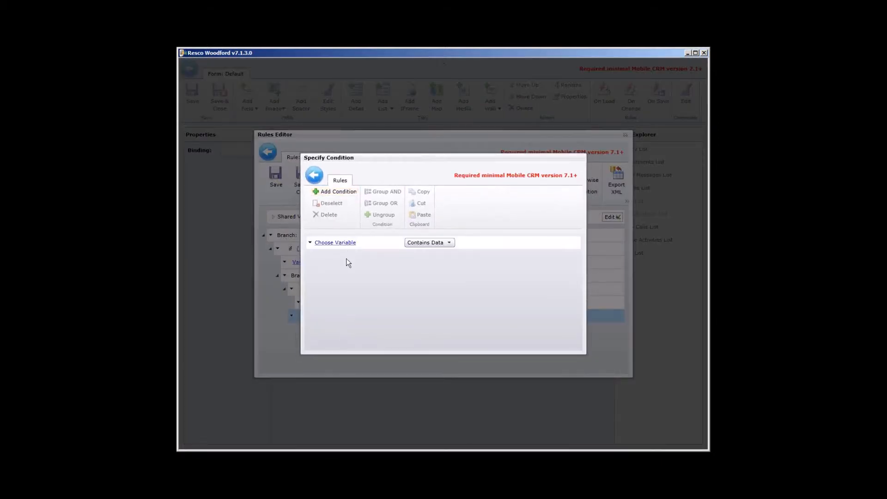
click(345, 246)
click(347, 262)
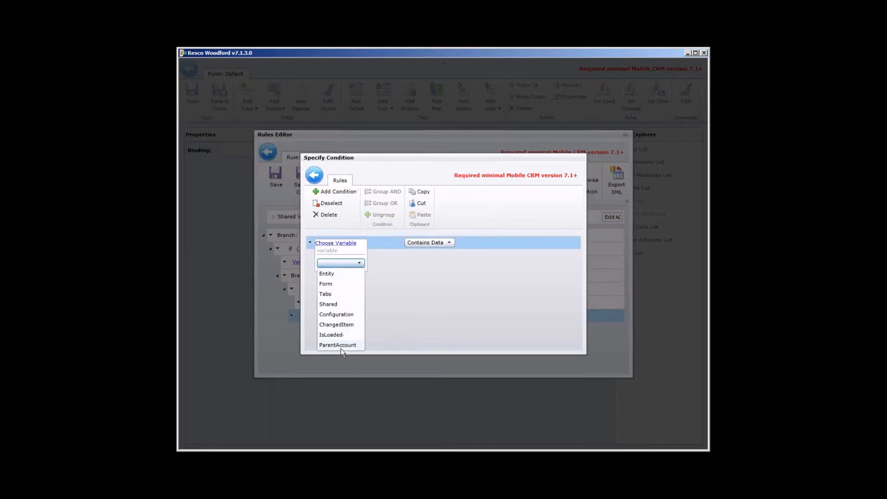
click(343, 345)
click(347, 278)
click(362, 230)
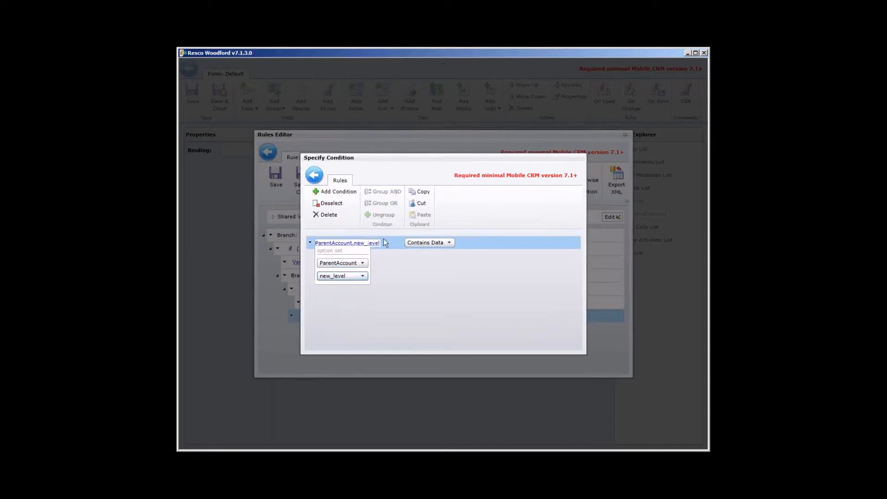
Step: Set the otherwise-if condition to Equals Silver and return to the rule
click(432, 242)
click(425, 276)
click(515, 243)
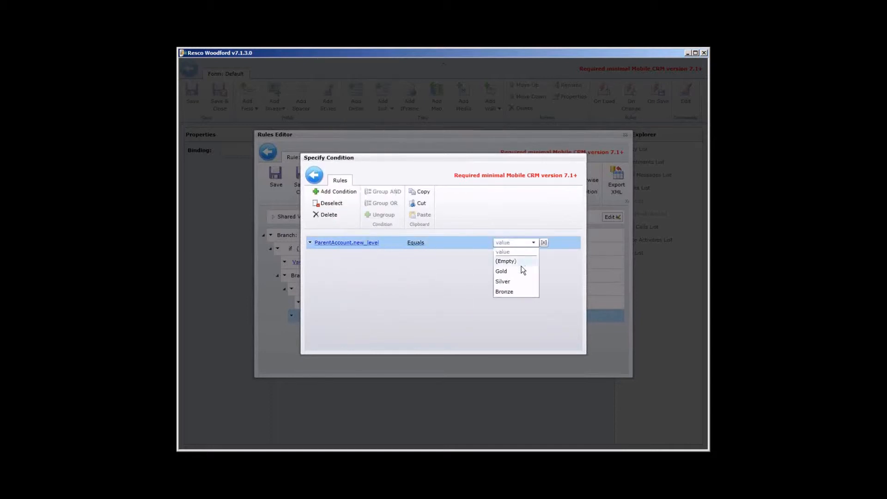
click(521, 278)
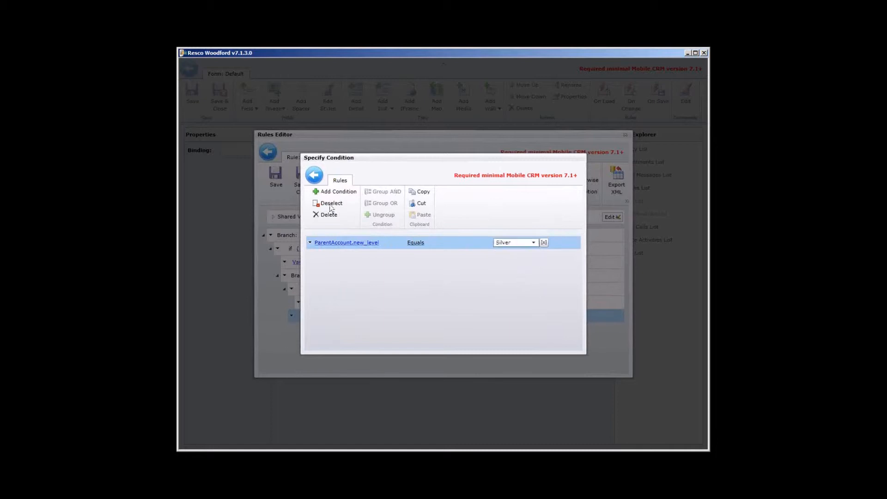
click(315, 175)
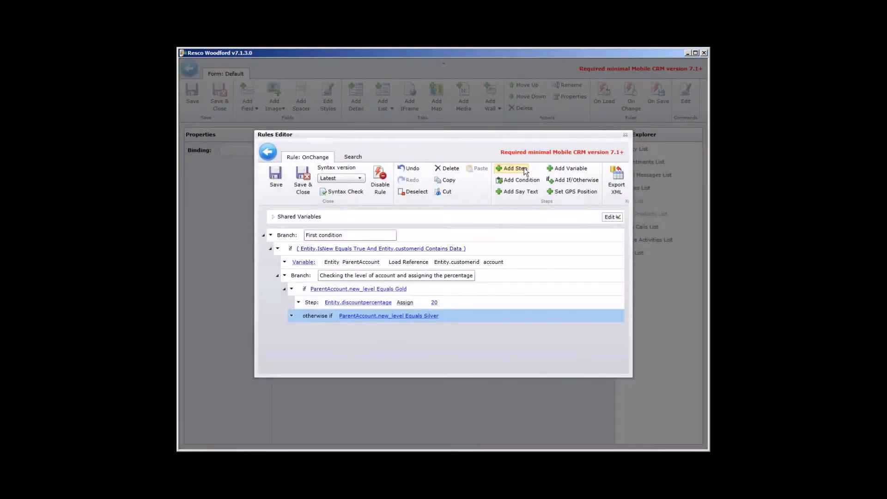
Step: Add a step under the Silver condition that assigns 10 to Entity.discountpercentage
click(346, 331)
click(351, 349)
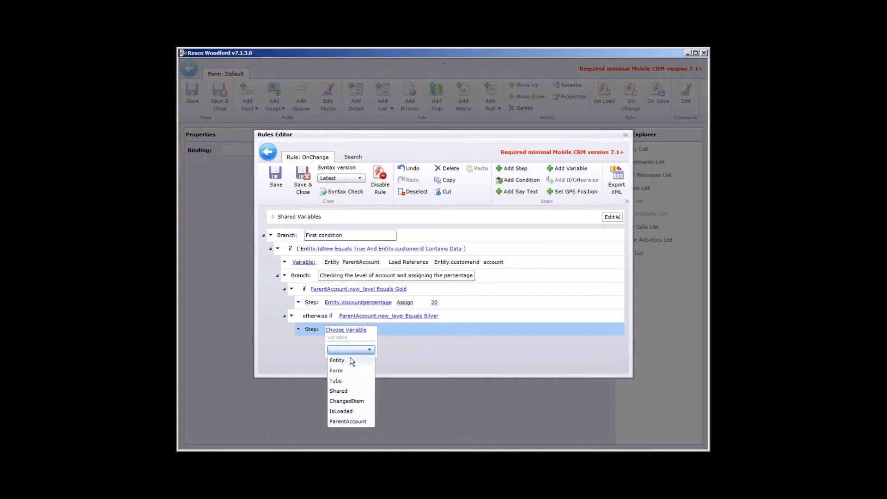
click(351, 361)
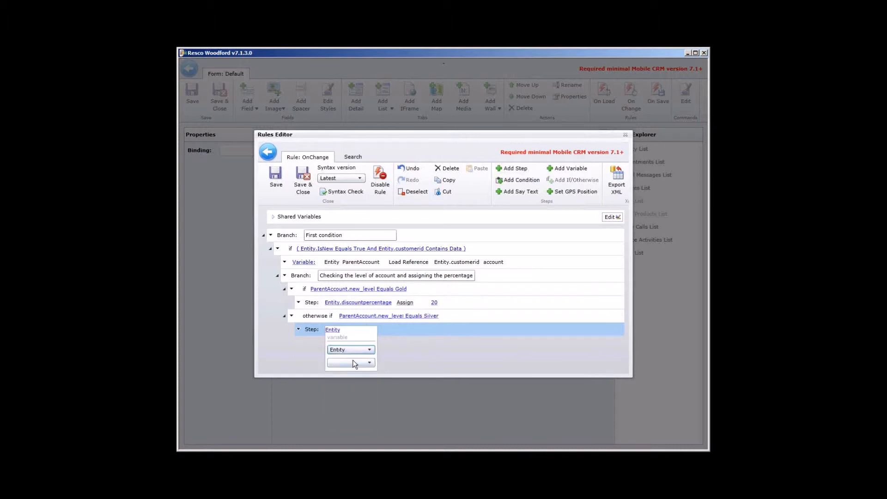
click(356, 363)
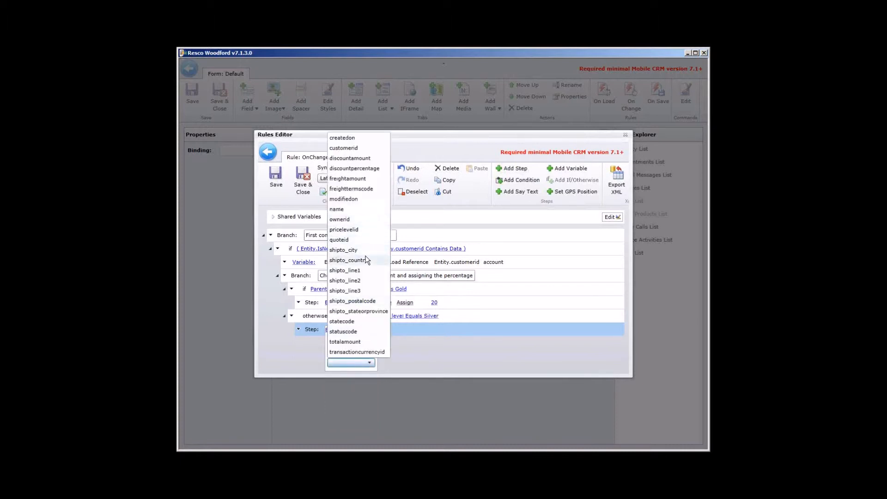
click(376, 169)
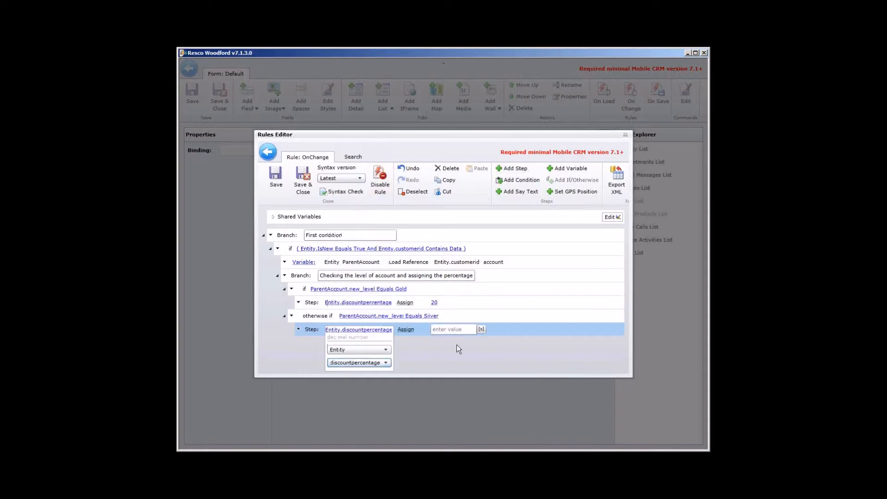
click(460, 330)
text(10)
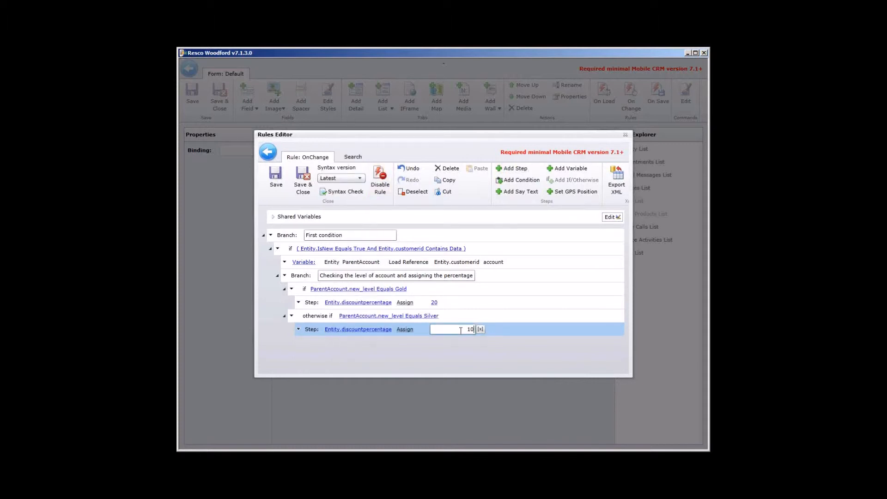
click(494, 307)
Step: Add an otherwise-if branch after the Silver condition and choose ParentAccount.new_level as its condition variable
click(489, 320)
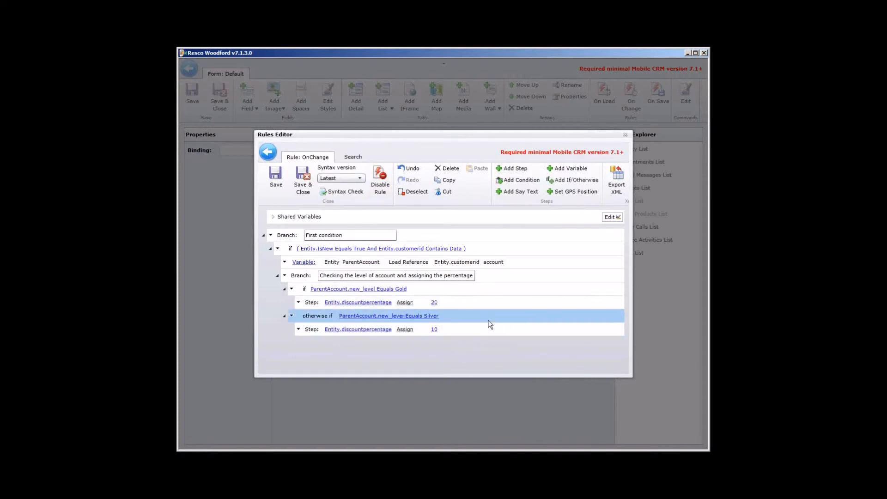
click(569, 182)
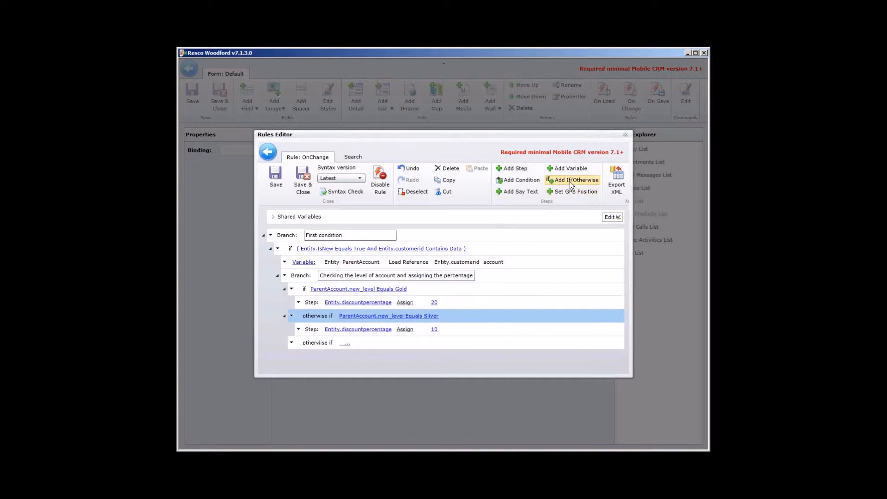
click(343, 345)
click(337, 191)
click(342, 243)
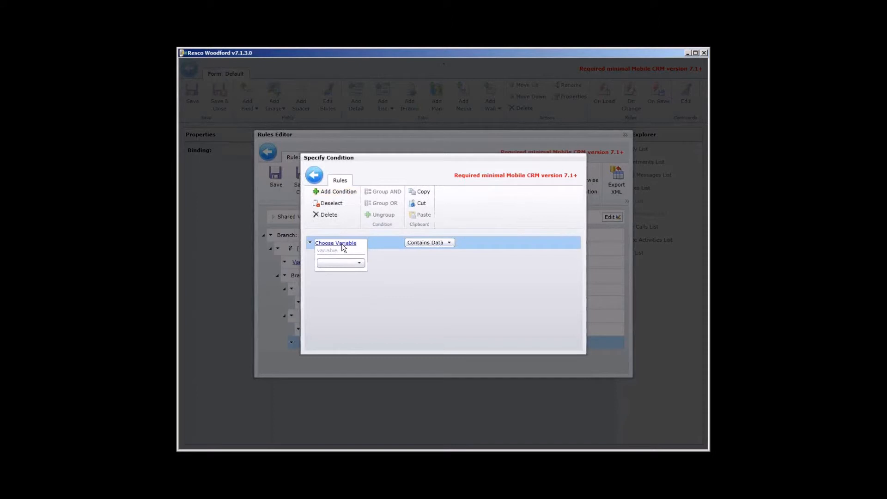
click(342, 263)
click(338, 345)
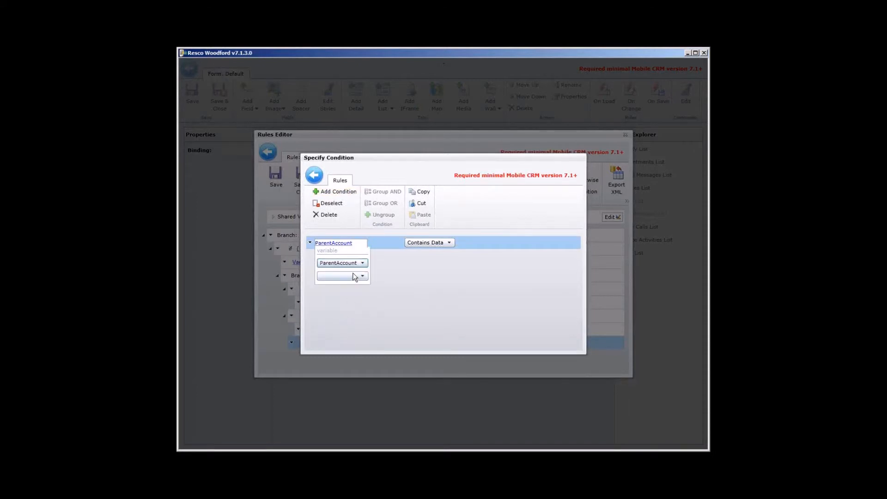
click(353, 276)
scroll(392, 177, down, 1)
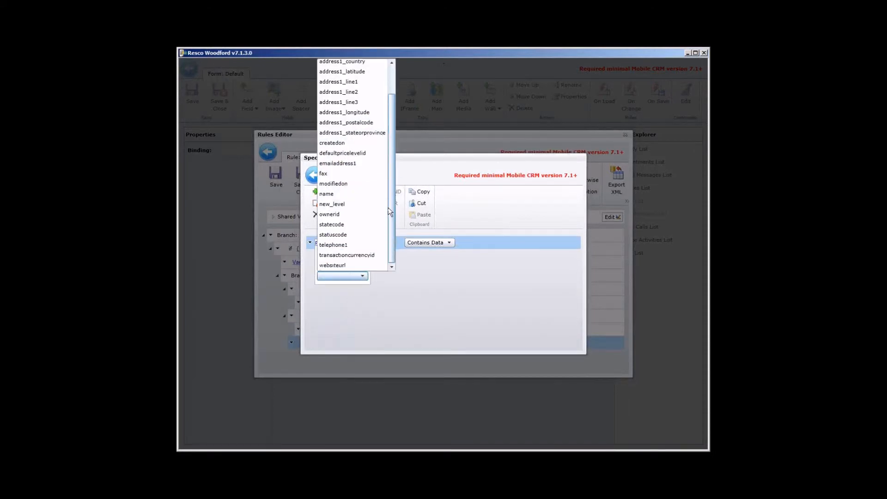
click(374, 205)
Step: Set the new otherwise-if condition to Equals Bronze and return to the rule
click(446, 243)
click(425, 274)
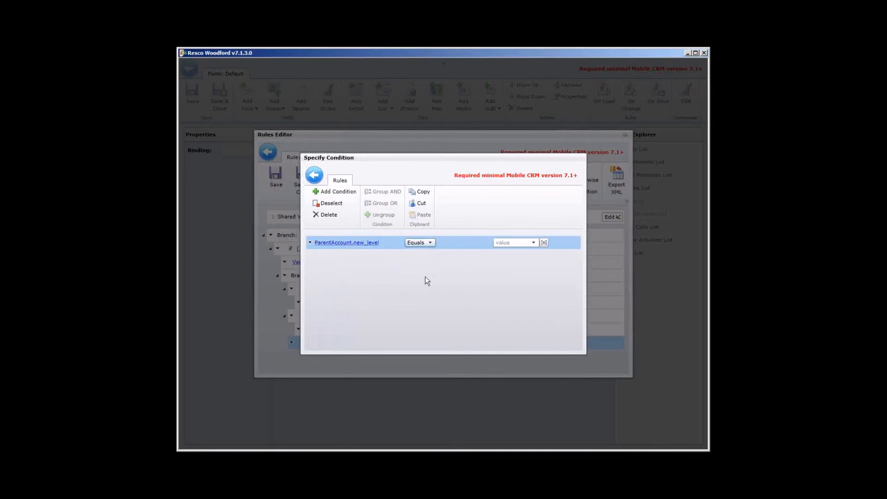
click(517, 242)
click(517, 292)
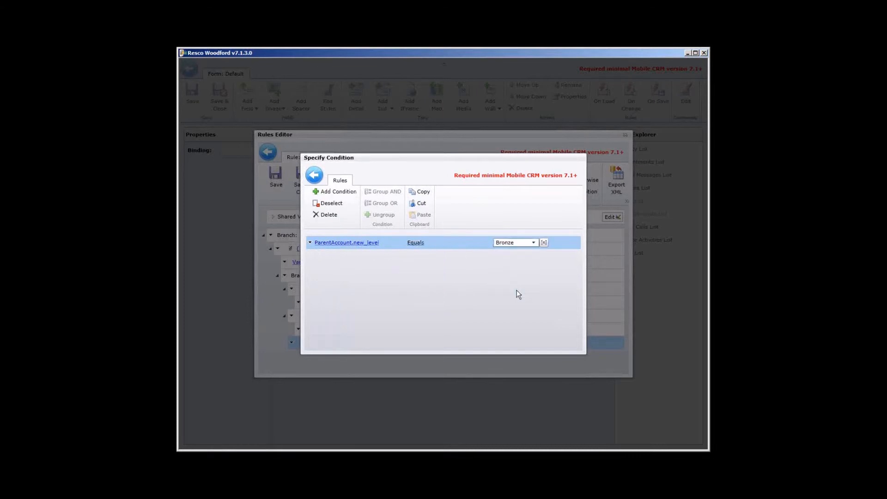
click(315, 175)
Step: Add a step under the Bronze condition that assigns 5 to Entity.discountpercentage
click(522, 170)
click(345, 357)
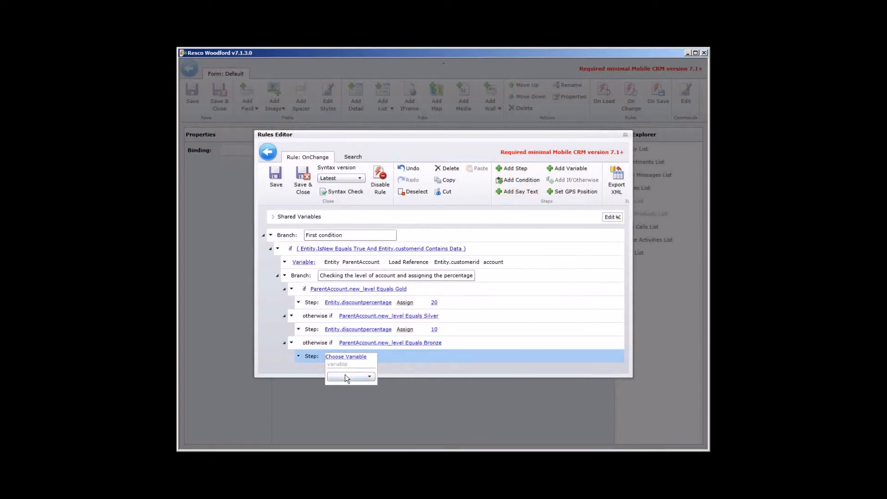
click(345, 376)
click(410, 358)
click(354, 376)
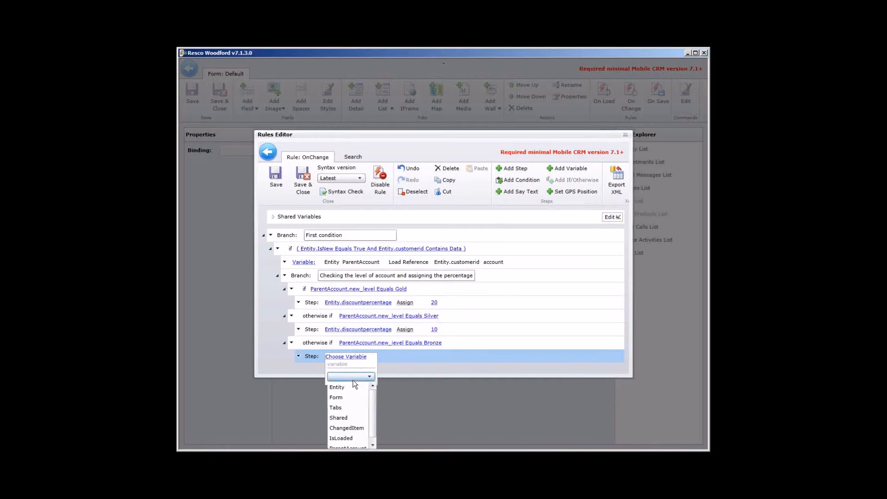
click(347, 387)
click(356, 389)
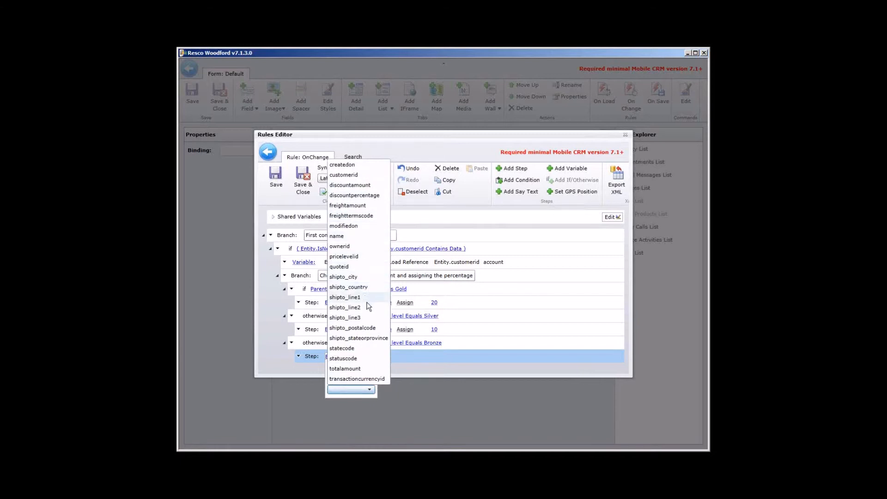
click(352, 195)
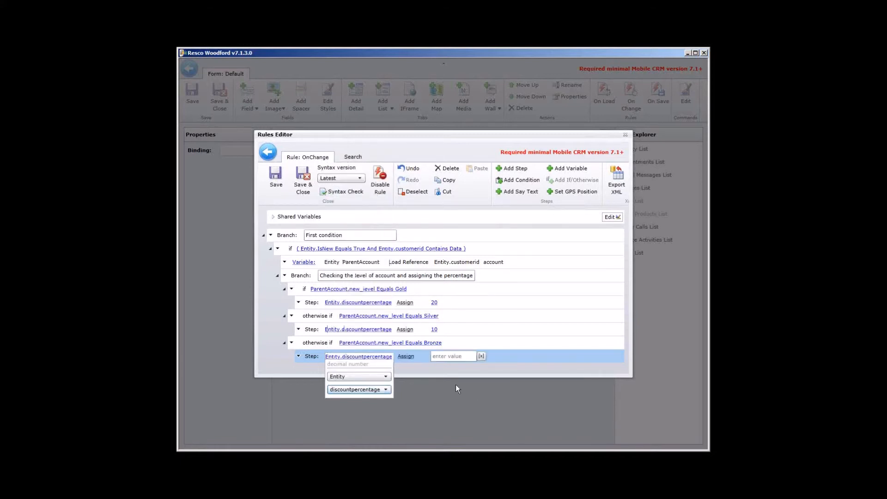
click(448, 354)
text(5)
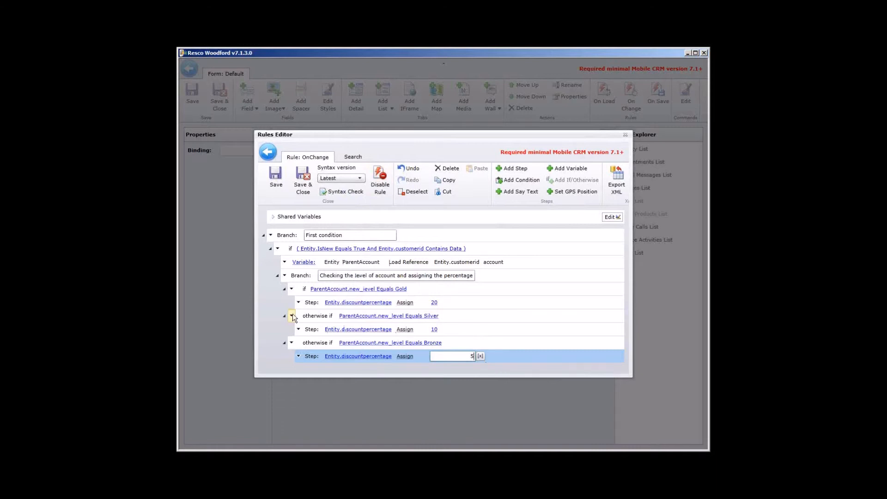
Step: Save and close the On Change rule and the Order form, and publish the project
click(304, 180)
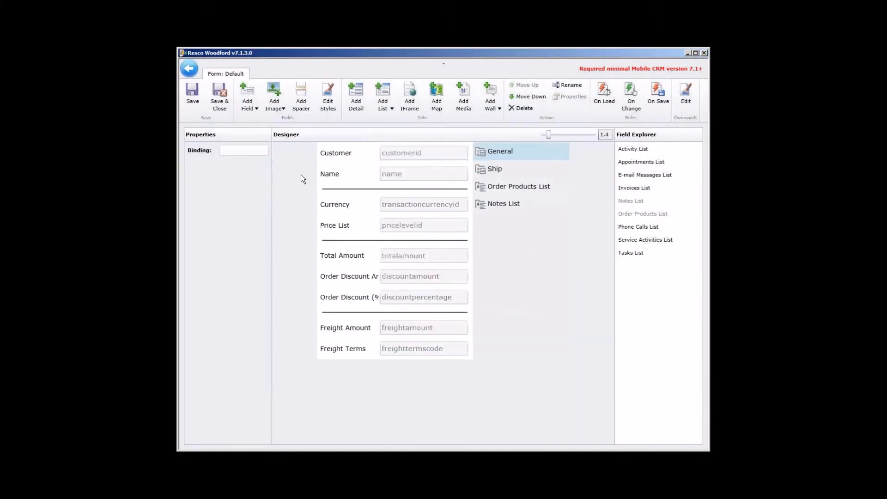
click(220, 96)
click(193, 103)
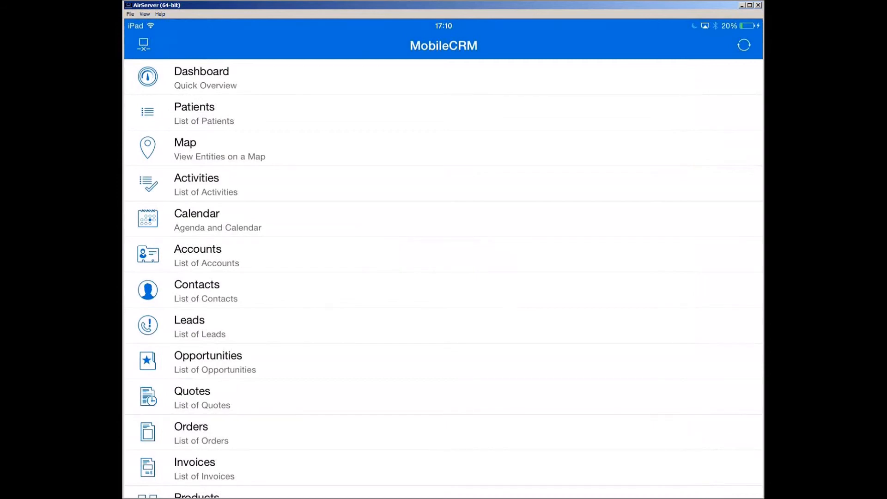
Step: Switch to MobileCRM, start a new order for the customer Amuzing bikes, and check that account's level
click(202, 433)
click(746, 45)
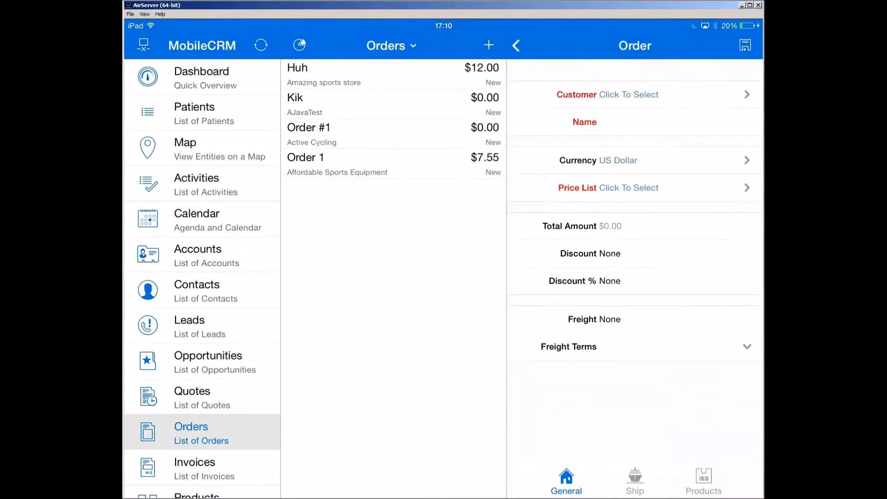
click(629, 95)
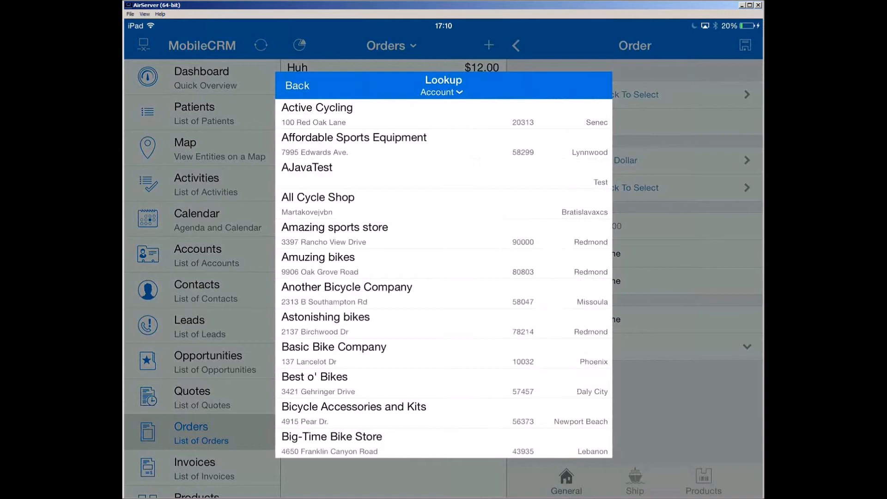
click(443, 264)
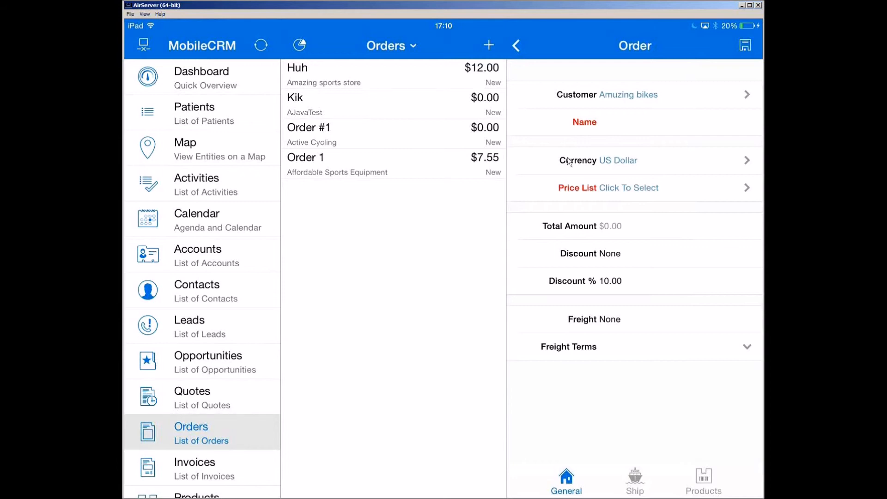
click(643, 97)
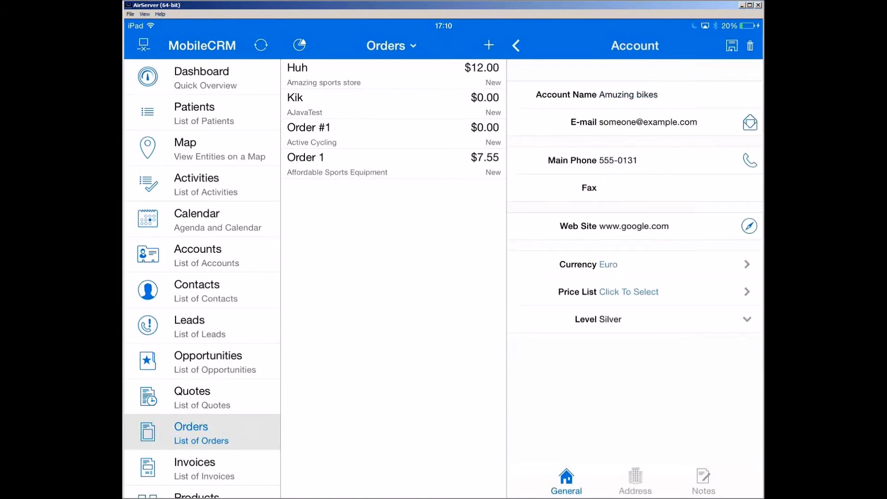
click(517, 45)
Step: Name the new order Test and select Test US as its price list
click(648, 122)
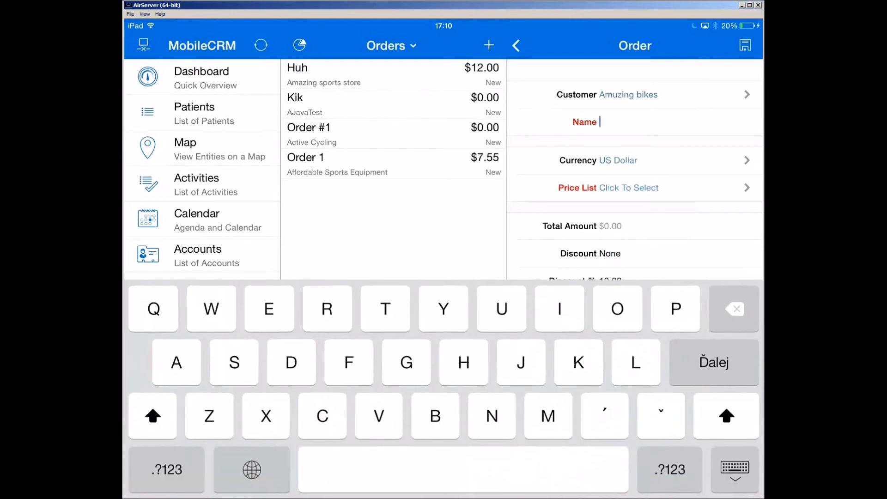
text(Test)
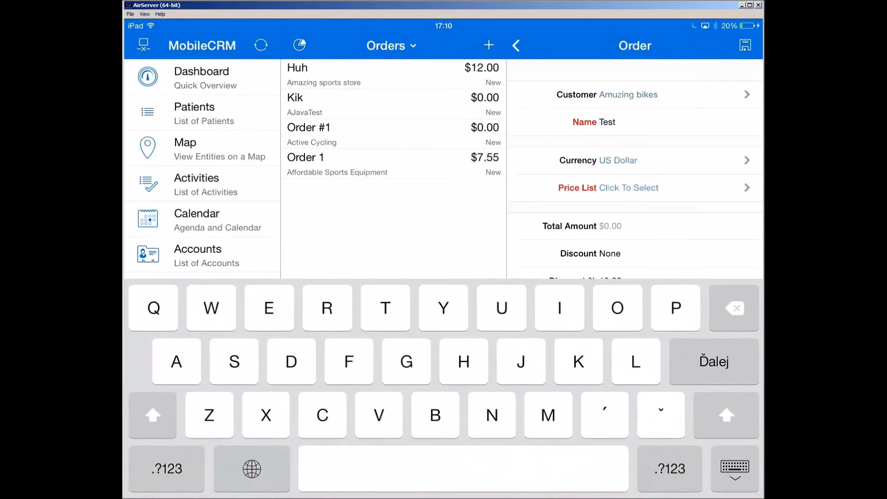
click(629, 187)
click(301, 137)
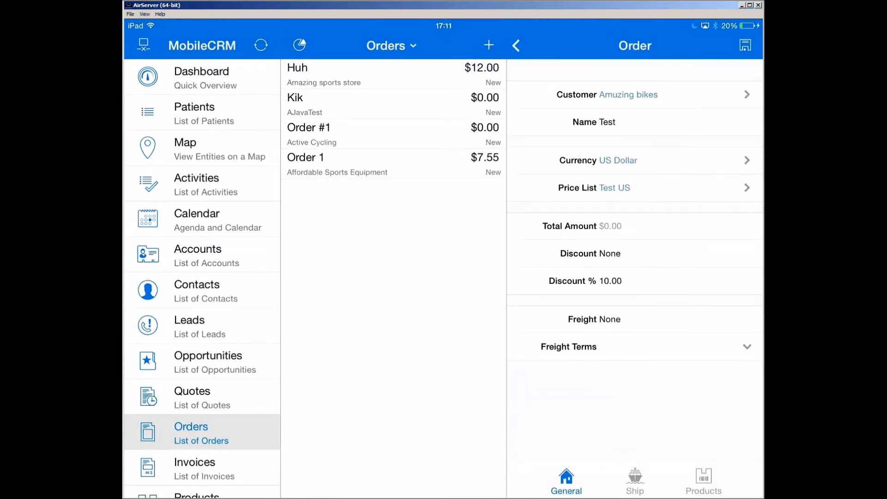
Step: Change the order's customer to Active Cycling, check that account's level, and return to the order
click(747, 95)
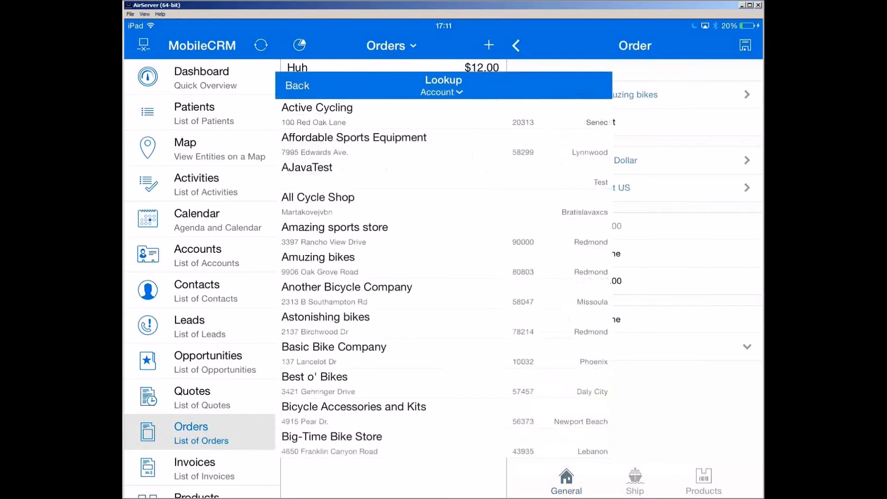
click(317, 113)
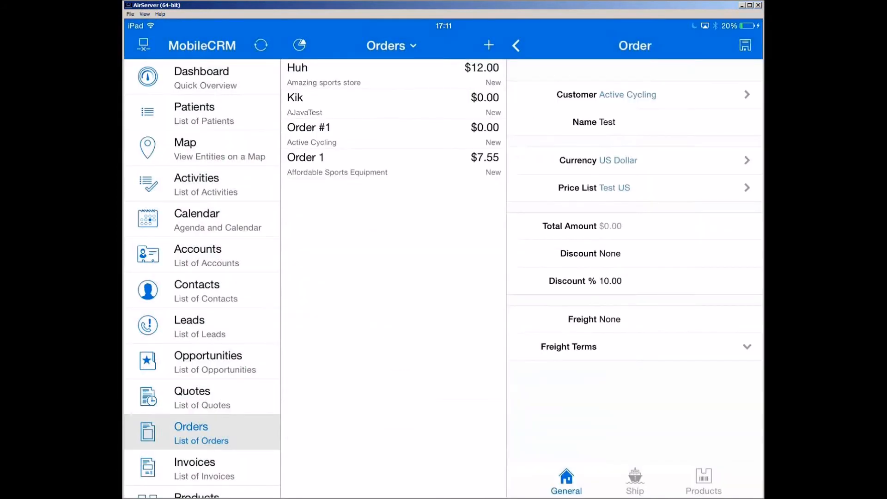
click(628, 95)
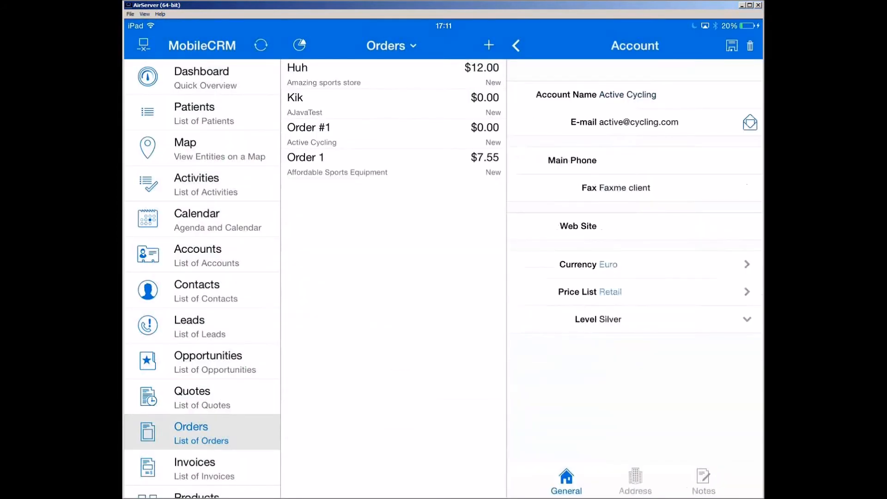
click(516, 45)
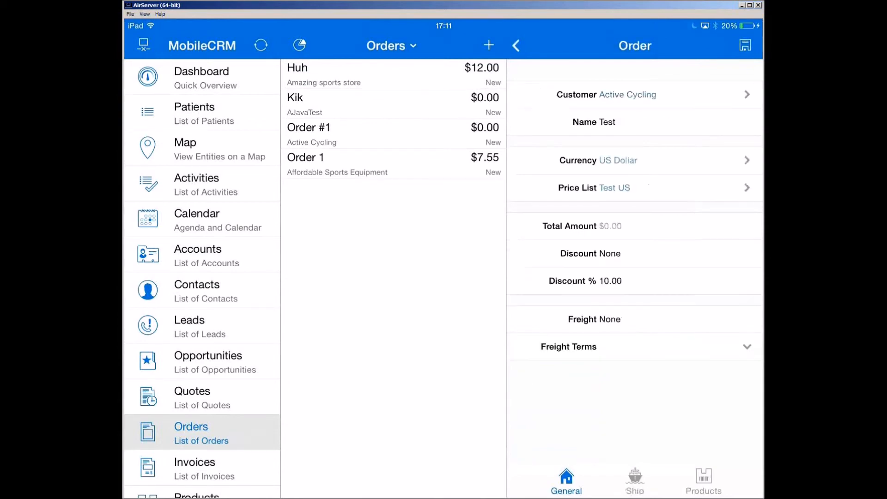
Step: Change the order's customer to Another Bicycle Company and open that account to check its level
click(748, 94)
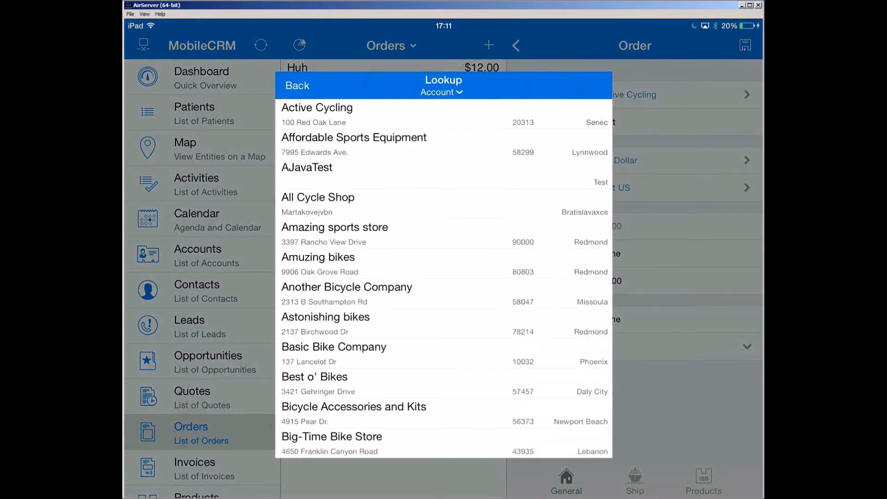
click(346, 291)
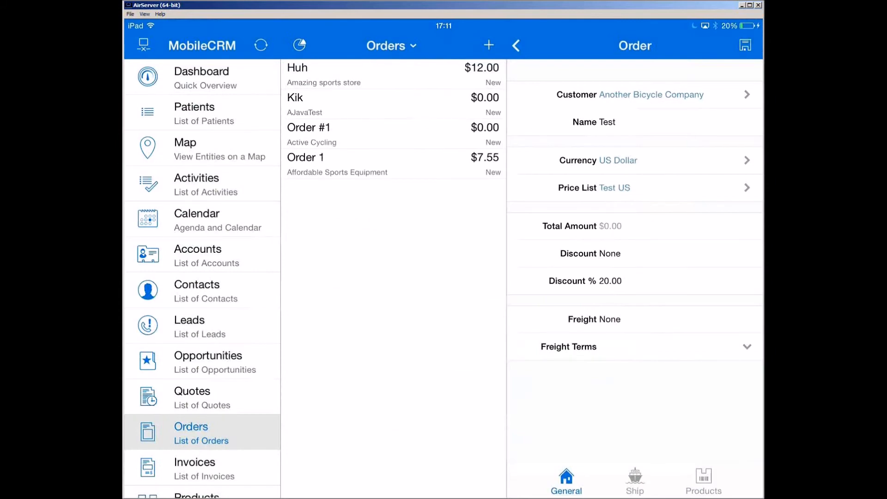
click(651, 94)
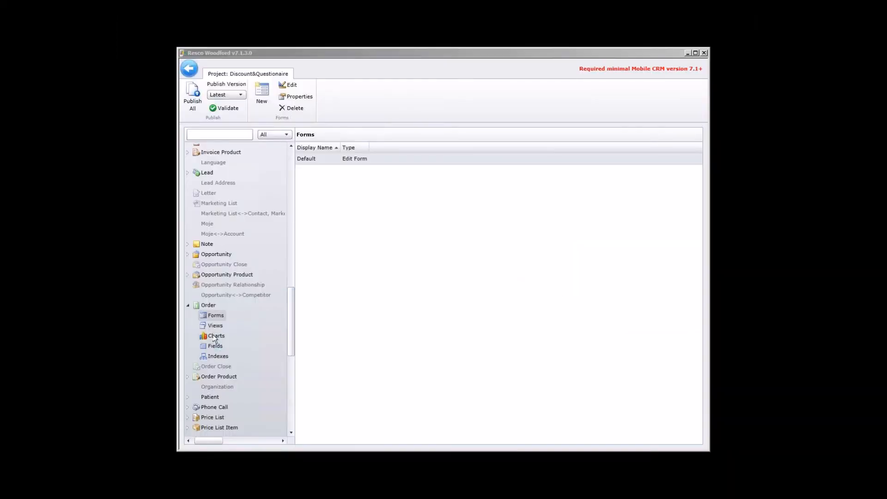
Step: Switch back to Woodford, review the On Change rule of the Order's Default form, and close the rule and form
double_click(326, 161)
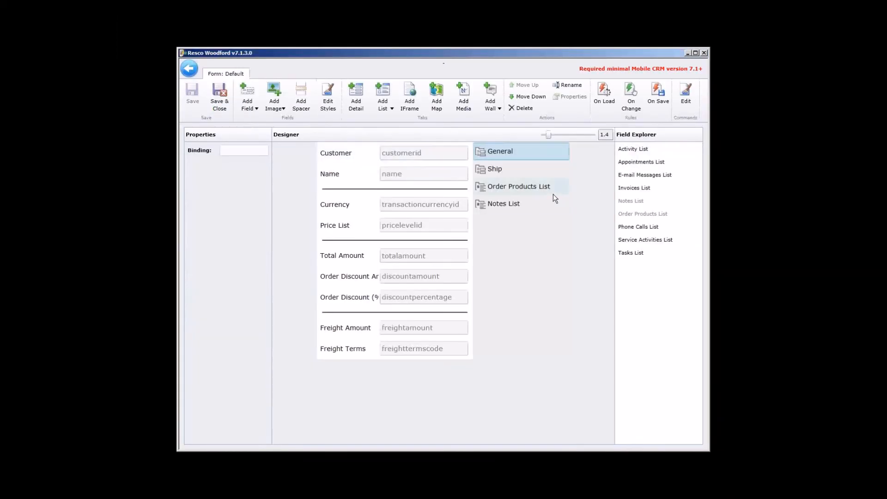
click(632, 93)
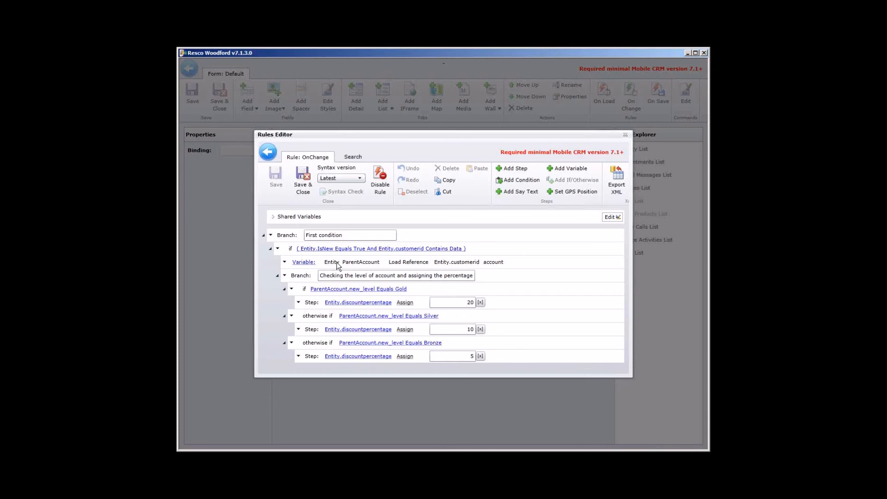
click(303, 185)
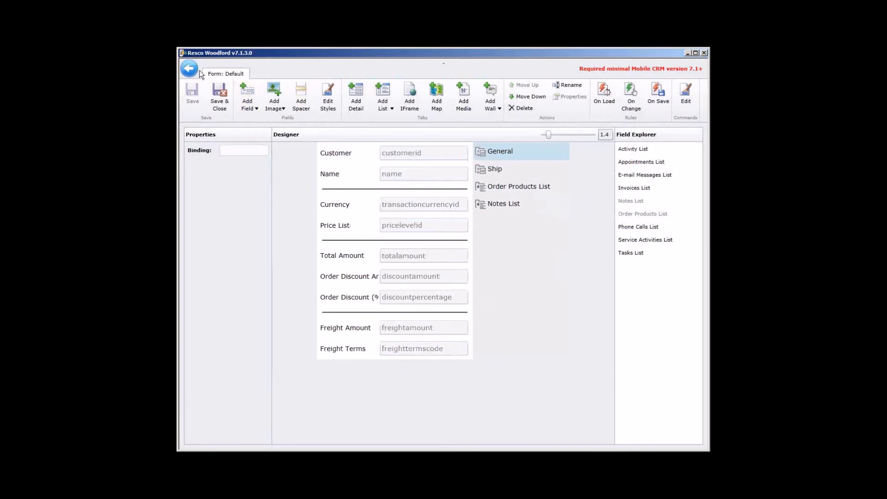
click(197, 69)
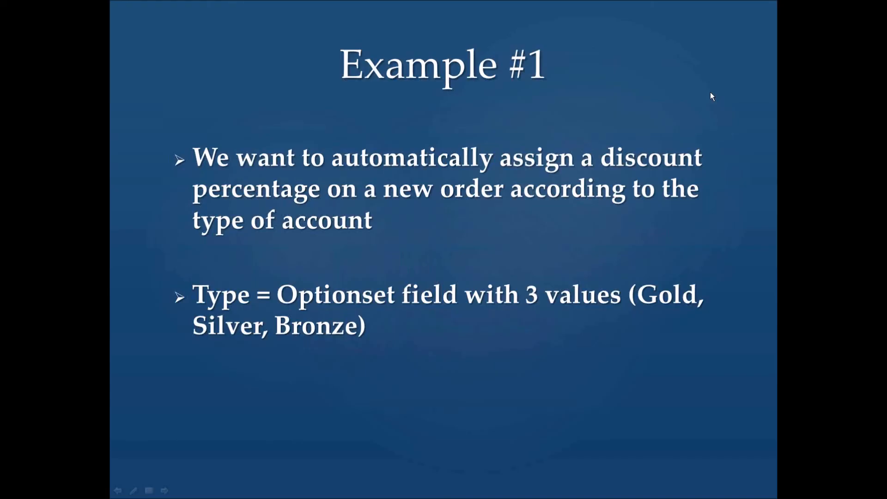
click(711, 96)
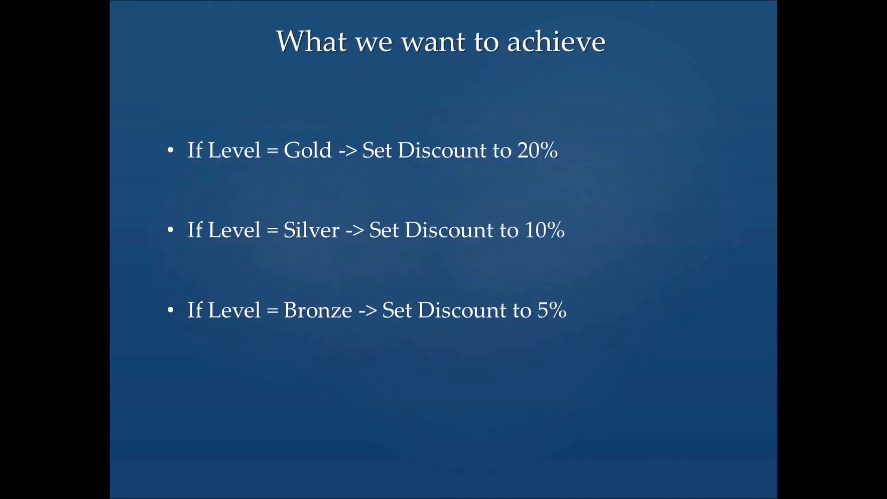